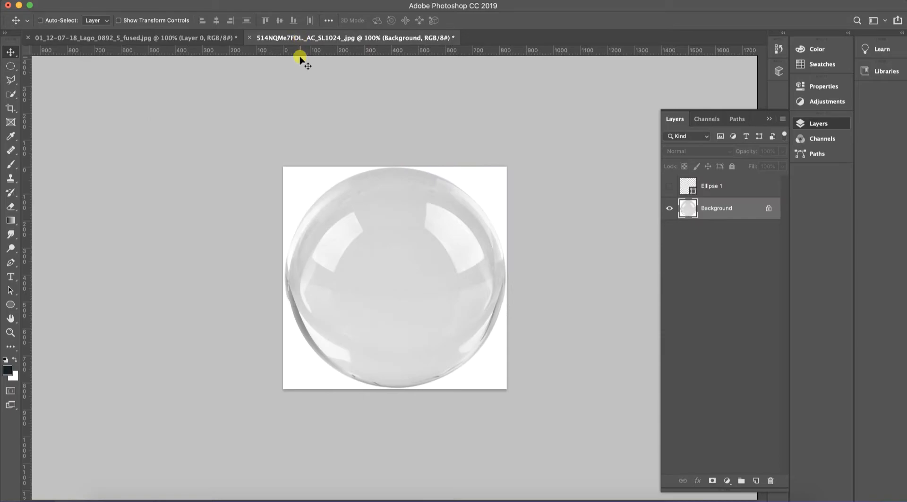
Draw an unfilled circle with a 4 px red stroke around the glass ball and scale it to about 813 px across.
left_click(10, 308)
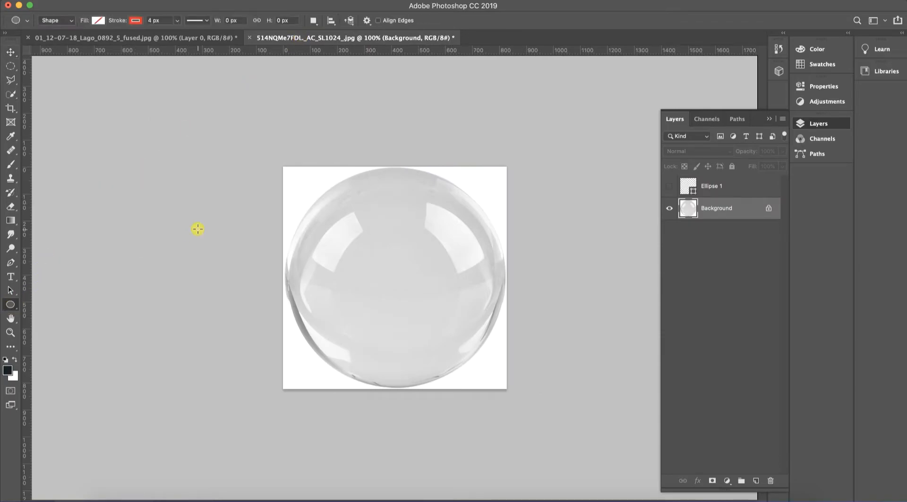
left_click_drag(283, 166, 573, 388)
key("super+t")
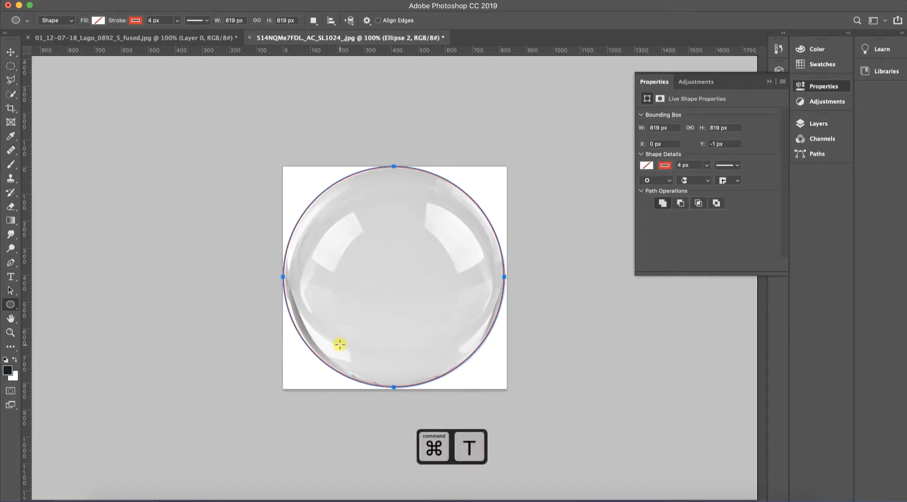
left_click_drag(283, 388, 285, 387)
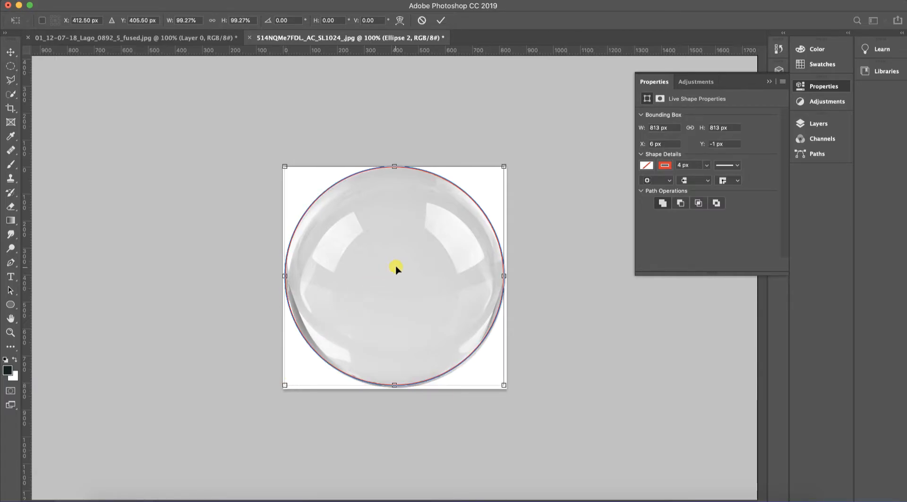
key("Return")
Move the red circle onto the glass ball's outline, at about X 11 px and Y 4 px.
left_click(11, 52)
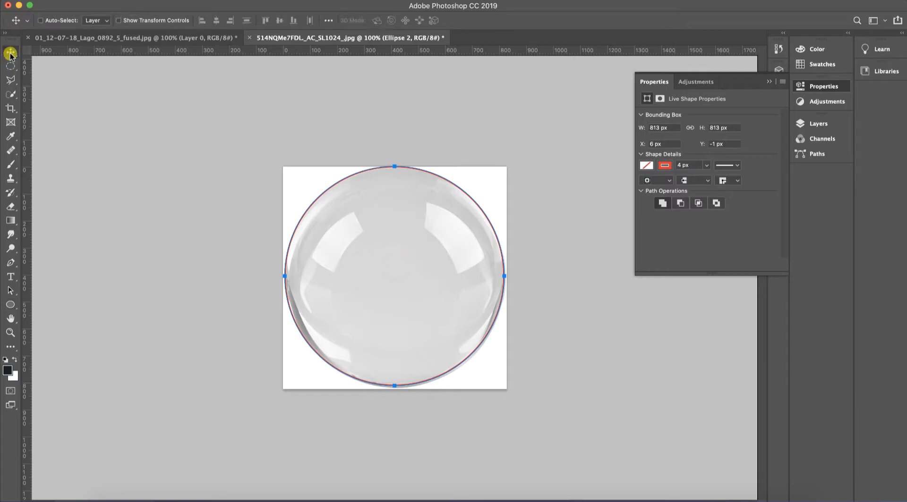
key("super+equal")
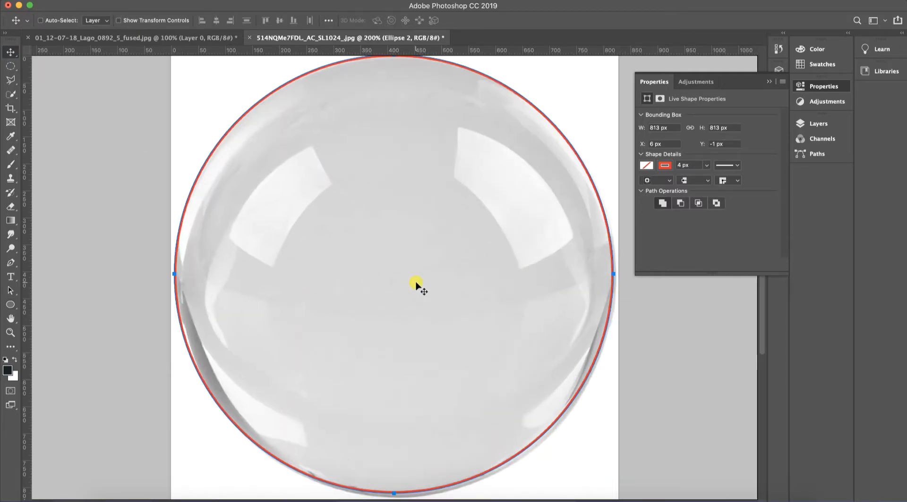
key("super+minus")
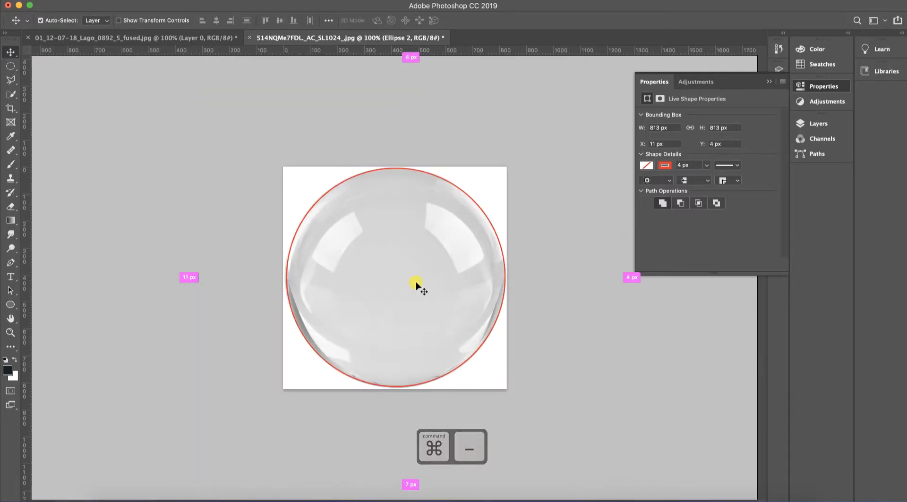
Load the Ellipse 2 layer's outline as a selection and make the Background layer active.
left_click(769, 81)
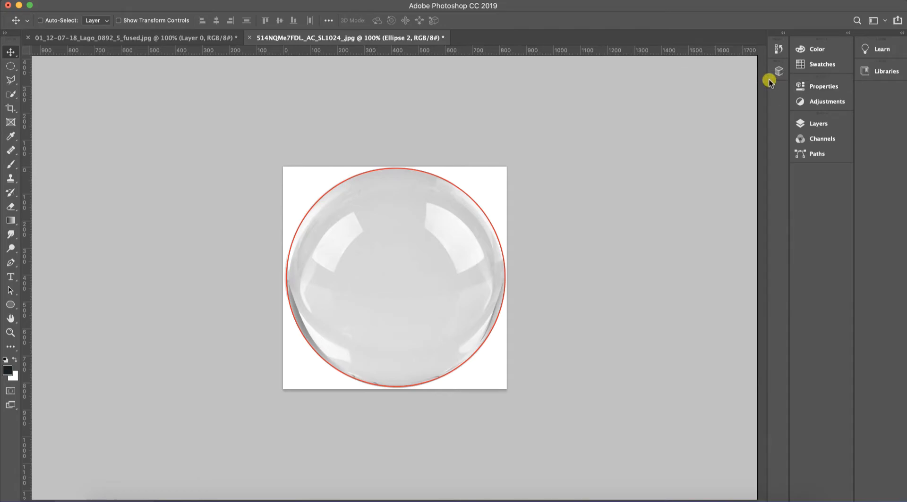
left_click(814, 124)
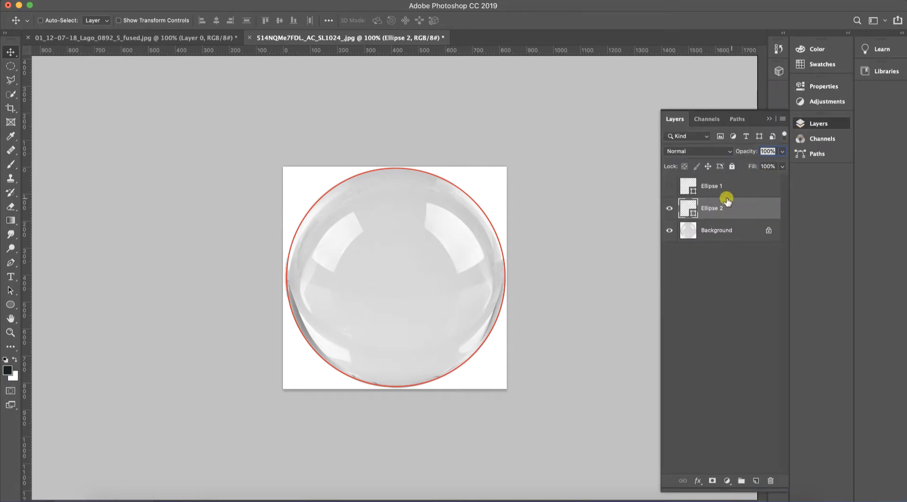
key("super")
left_click(688, 210, "super")
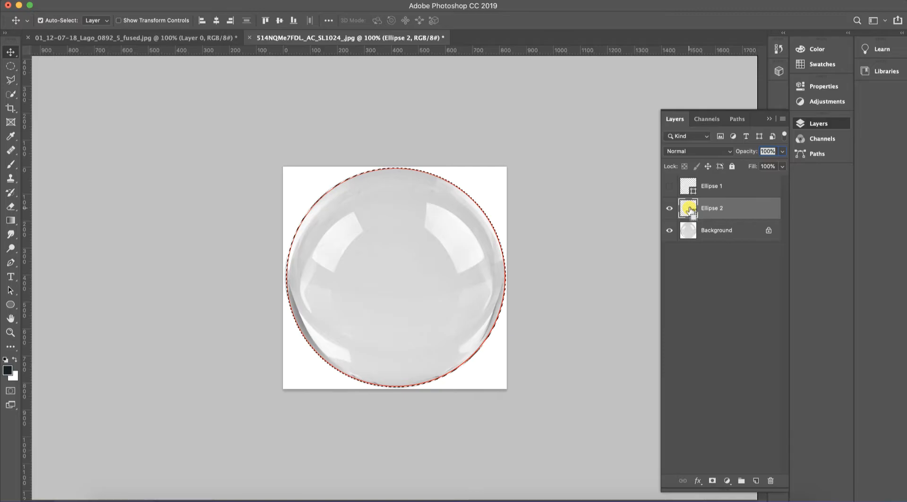
left_click(703, 230)
Hide the Ellipse 2 layer and copy the selected glass ball into the room photo 01_12-07-18_Lago_0892_5_fused.jpg.
left_click(669, 209)
left_click(670, 209)
left_click(669, 209)
left_click(670, 210)
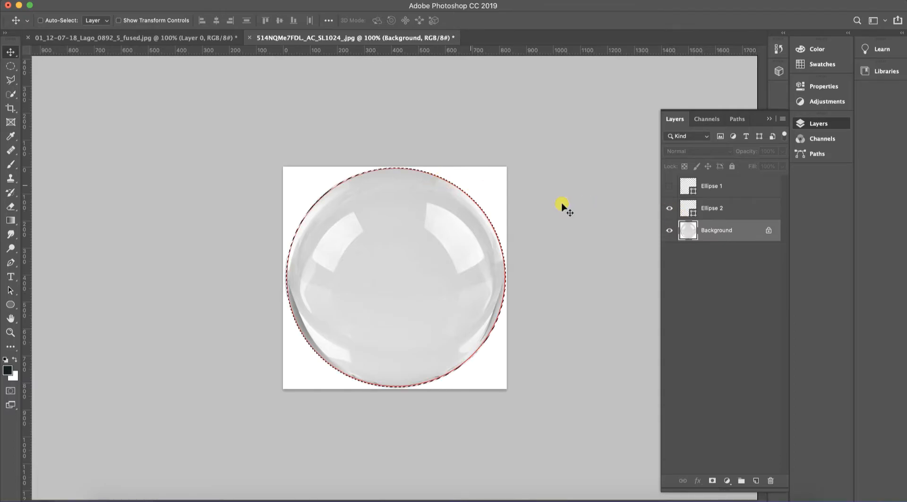
left_click(669, 209)
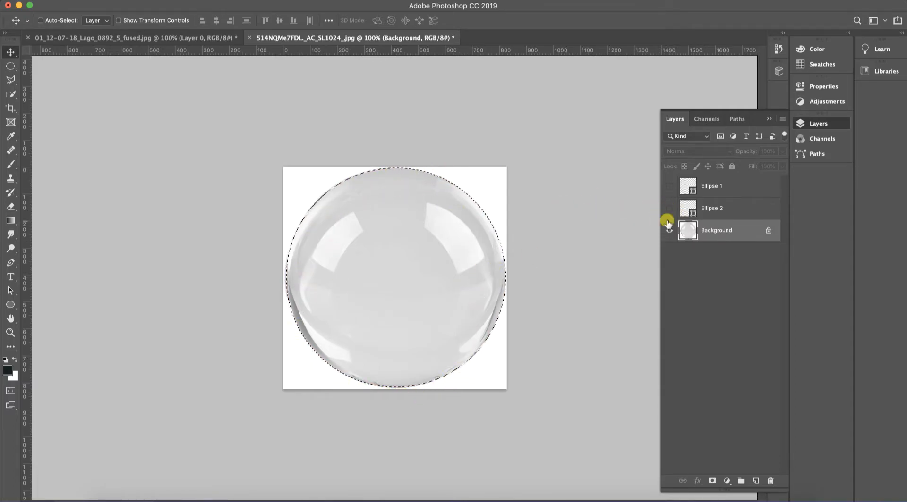
key("super+c")
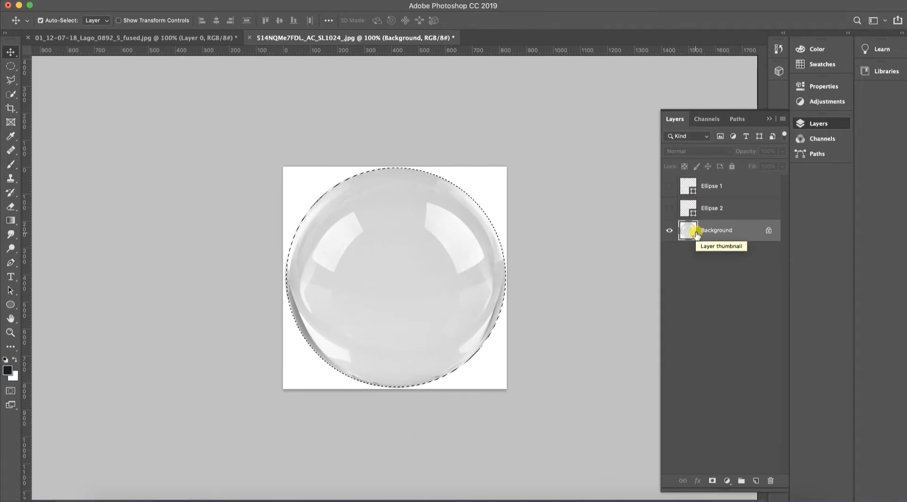
left_click(188, 38)
key("super+v")
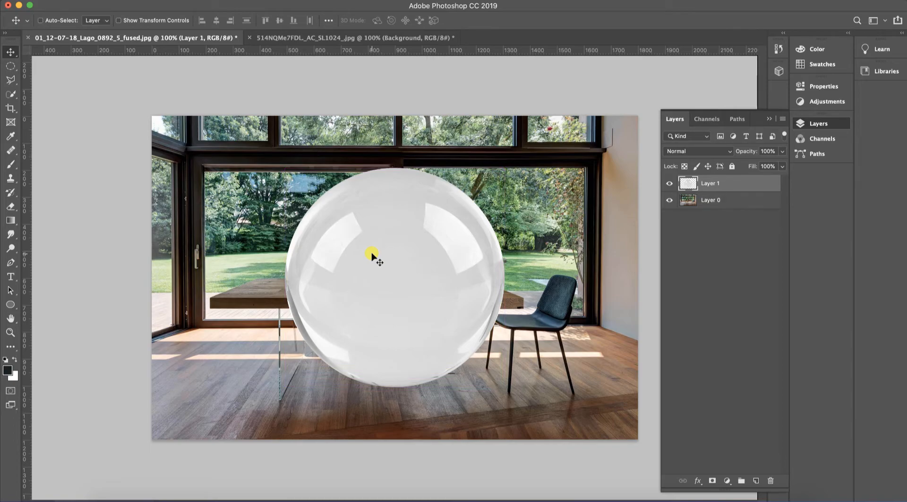
Scale the pasted glass ball down proportionally and place it on the wooden tabletop in front of the rear chair's left side.
key("super+t")
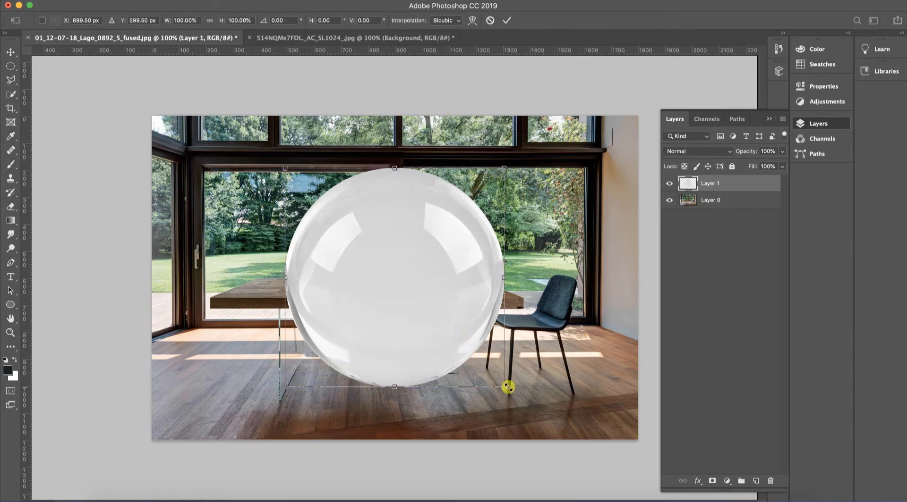
left_click_drag(505, 388, 311, 238)
left_click_drag(314, 198, 311, 260)
key("Return")
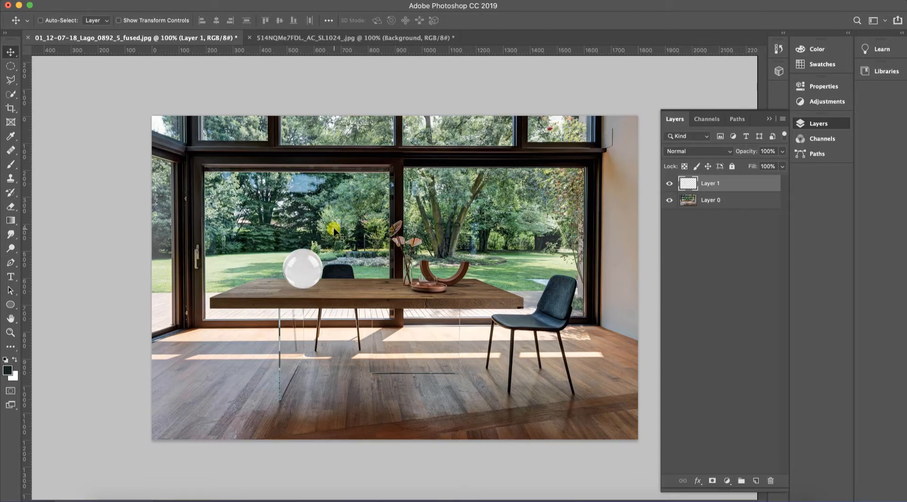
Set the glass ball layer's blend mode to Multiply and duplicate the layer twice.
key("super+equal")
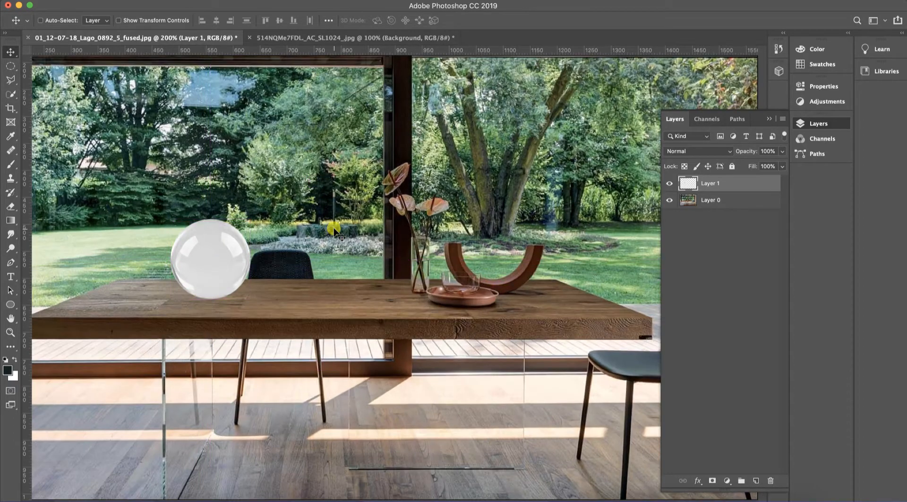
left_click_drag(270, 230, 337, 250)
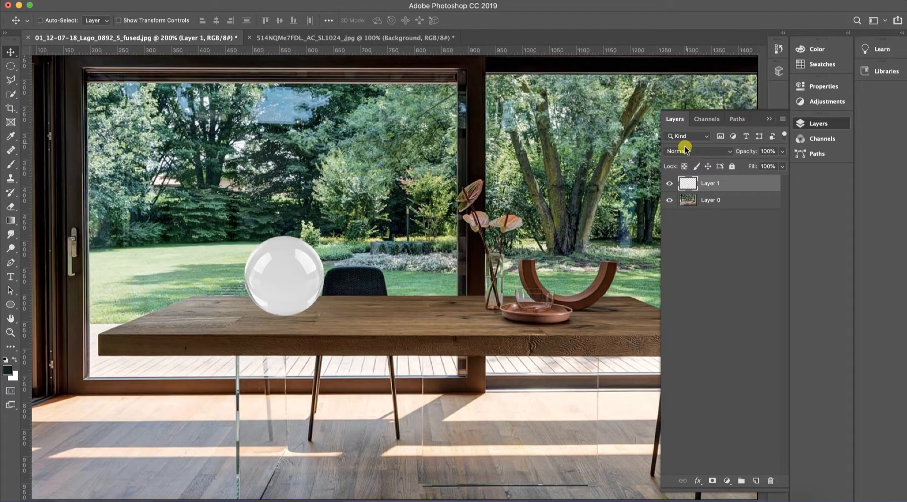
left_click(690, 150)
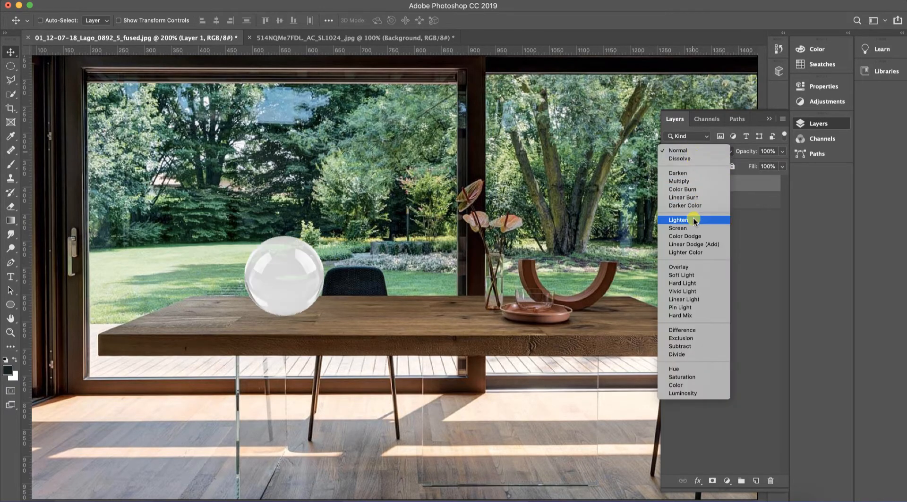
left_click(682, 183)
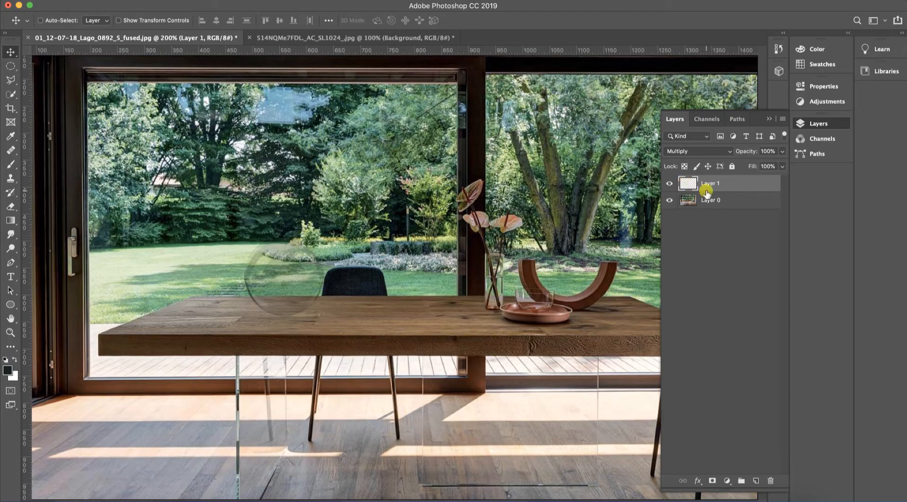
left_click_drag(740, 184, 758, 482)
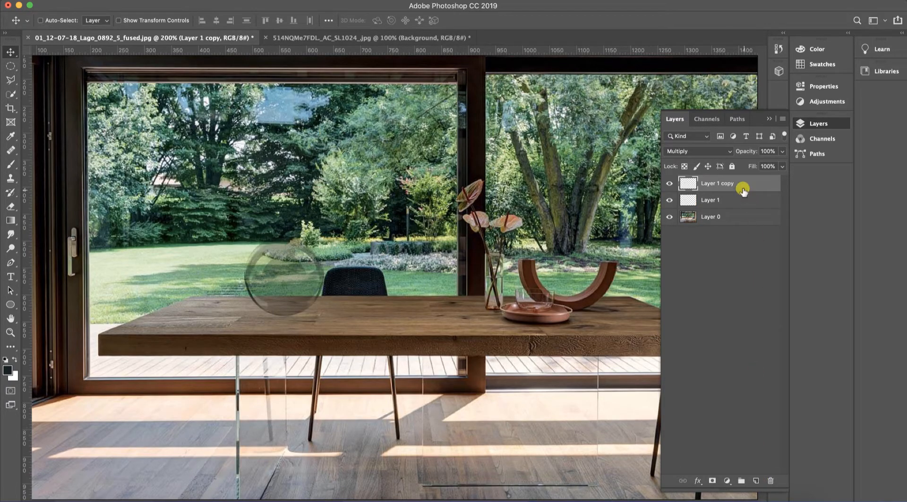
left_click_drag(742, 183, 758, 481)
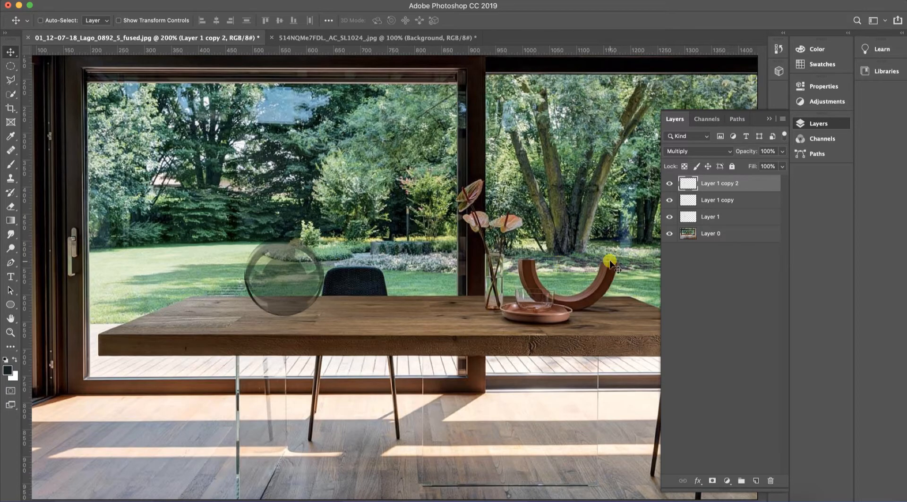
Group the three glass ball layers and name the group "multiply".
left_click(729, 220)
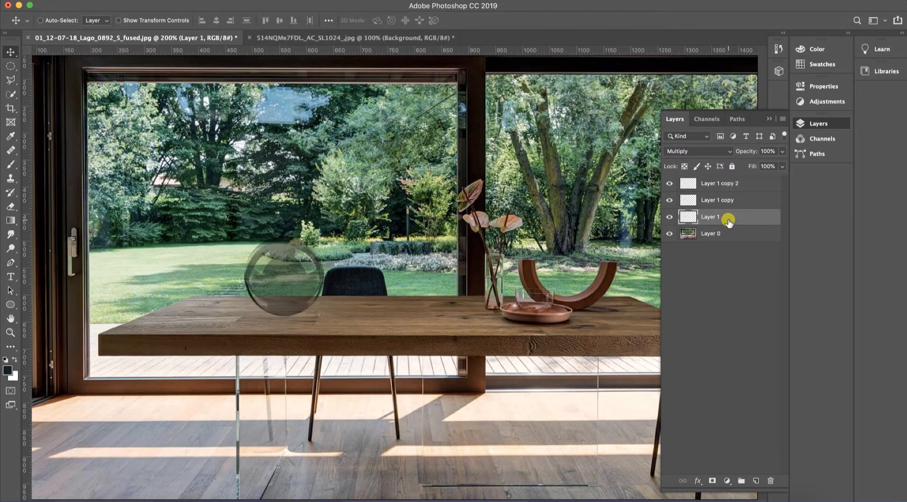
left_click(733, 187, "shift")
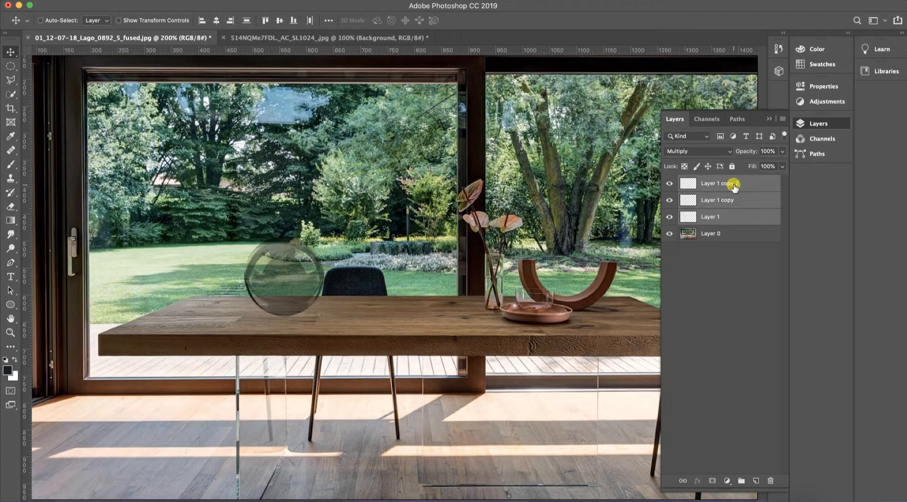
left_click(740, 481)
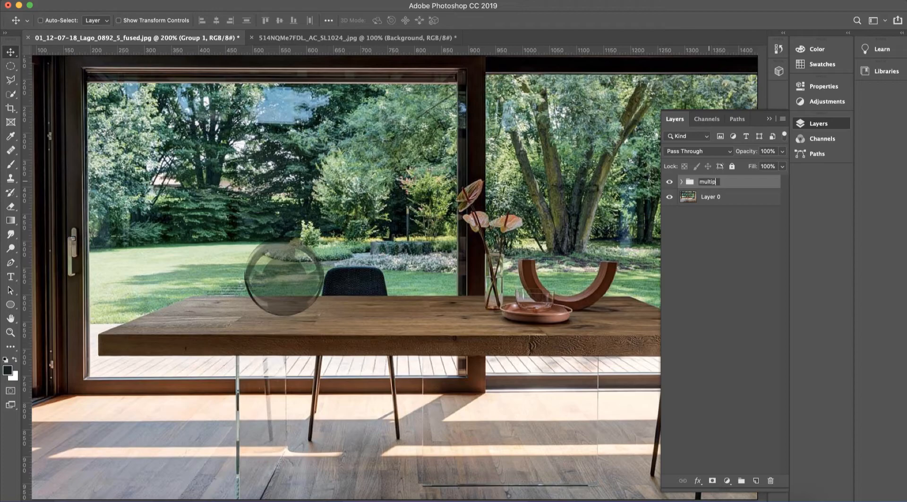
key("Return")
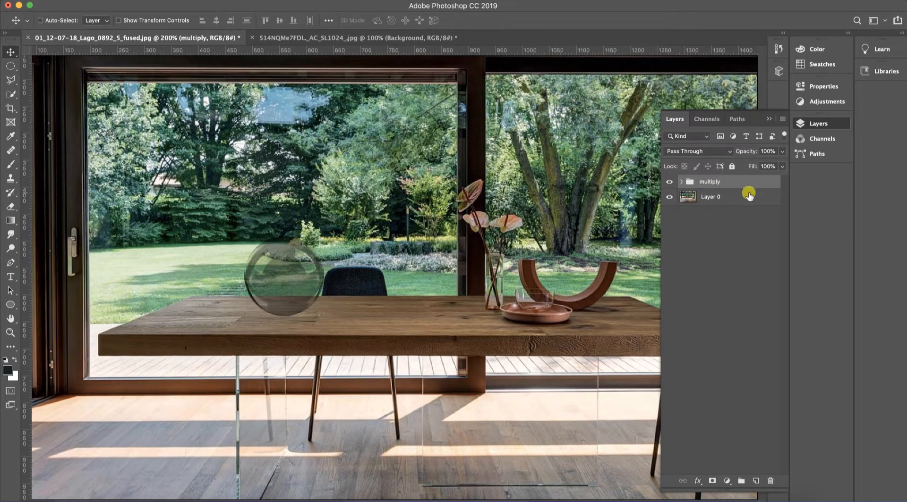
Set the blend mode of the multiply group to Multiply.
left_click(681, 182)
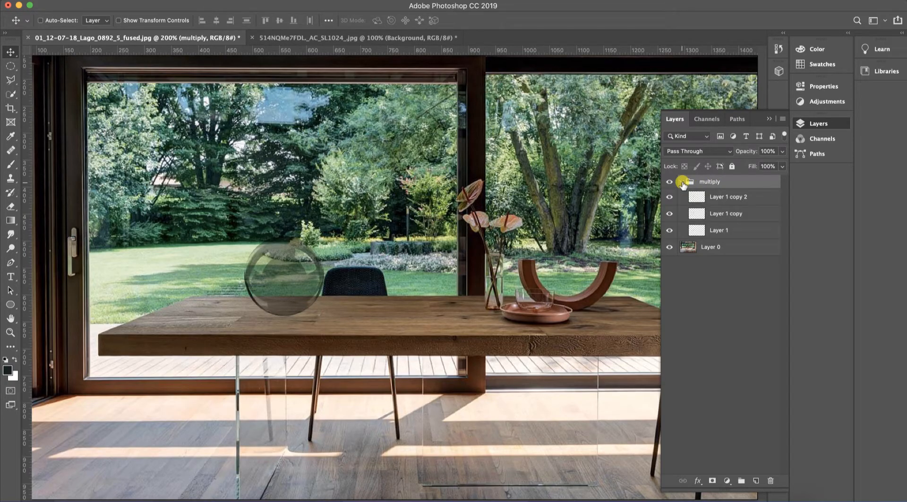
left_click(681, 182)
left_click(693, 151)
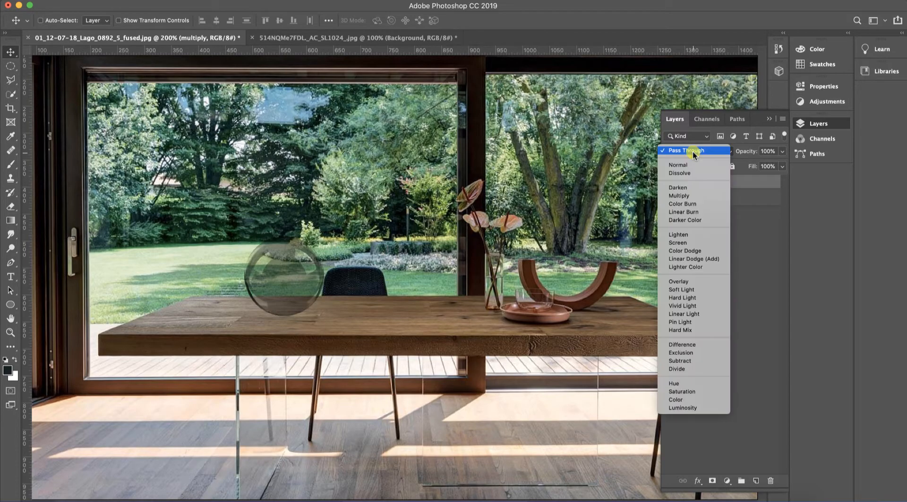
left_click(679, 196)
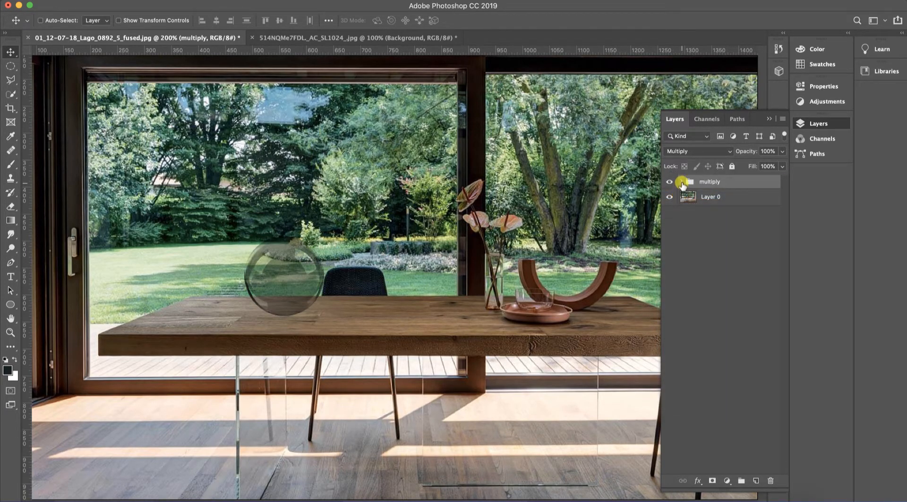
Duplicate Layer 1 copy 2 and move the duplicate out of the multiply group, directly above it.
left_click(681, 182)
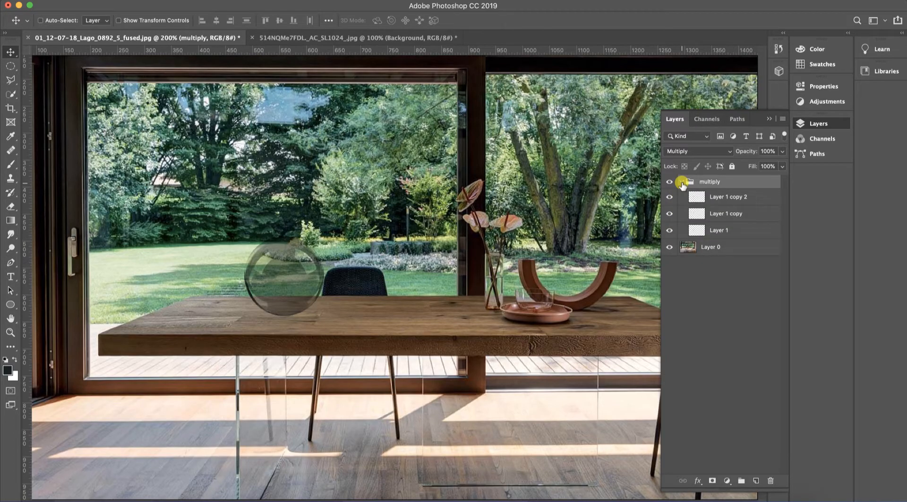
left_click(713, 198)
left_click_drag(742, 198, 754, 481)
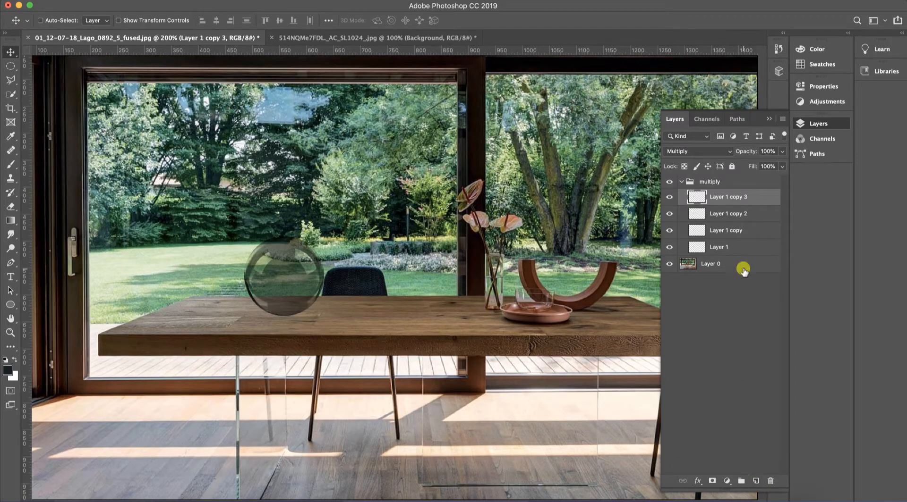
left_click_drag(721, 198, 719, 177)
left_click(681, 199)
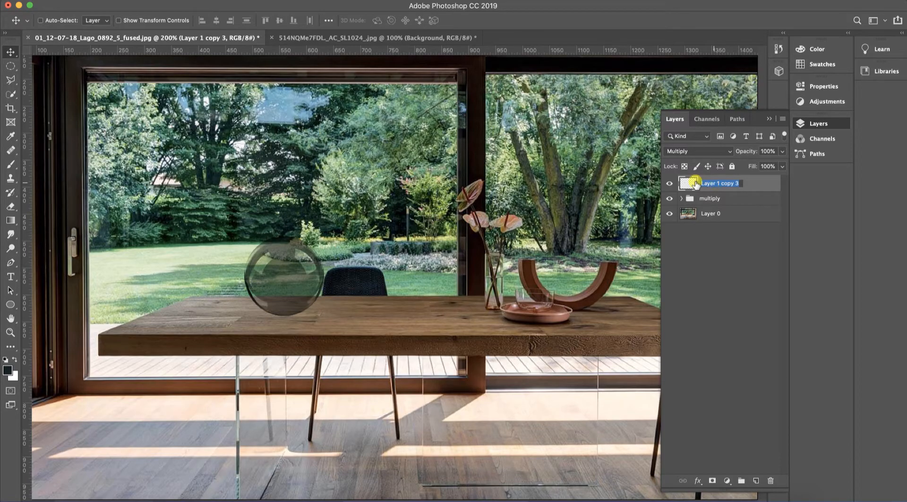
Set the blend mode of Layer 1 copy 3 to Screen and rename the layer "screen".
left_click(698, 151)
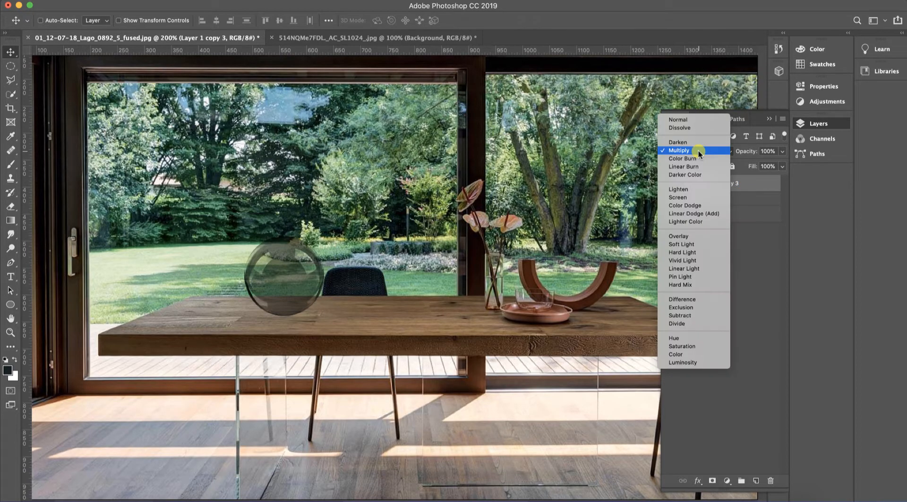
left_click(694, 197)
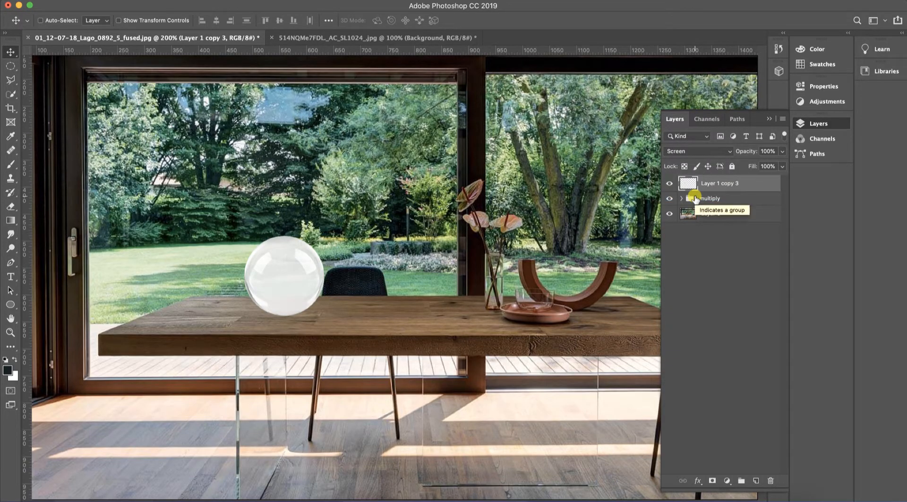
left_click(689, 151)
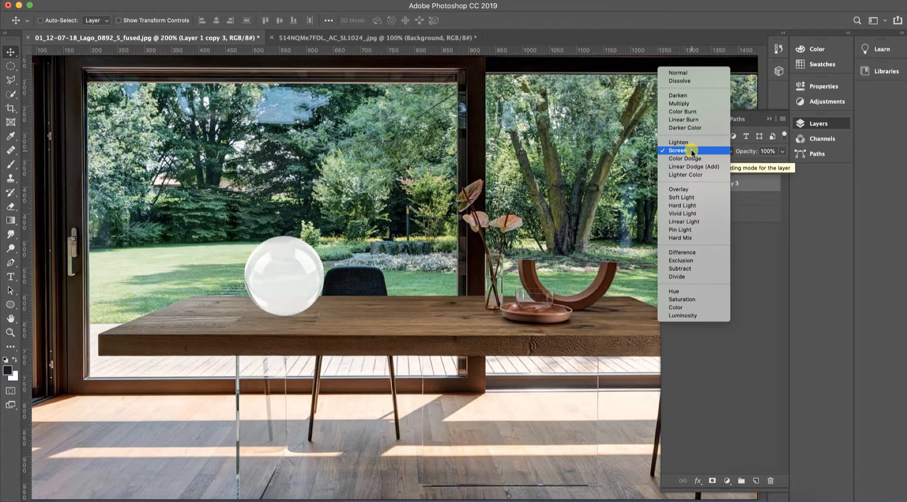
left_click(681, 151)
double_click(712, 184)
type("screen")
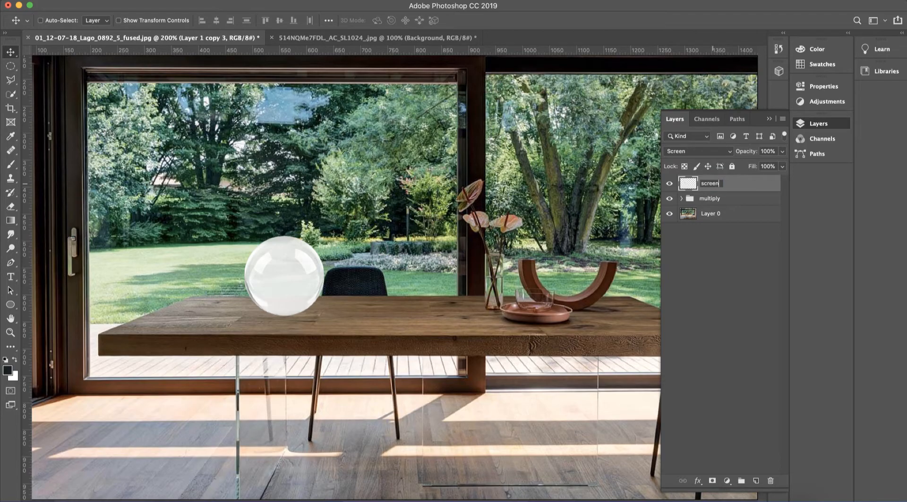
key("Return")
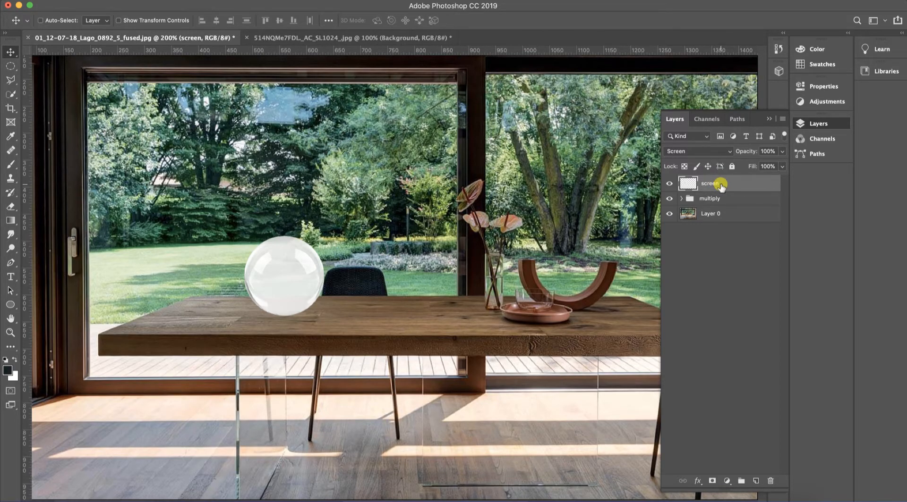
In the screen layer's blending options, split the black This Layer slider under Blend If to 195 / 255.
left_click(698, 481)
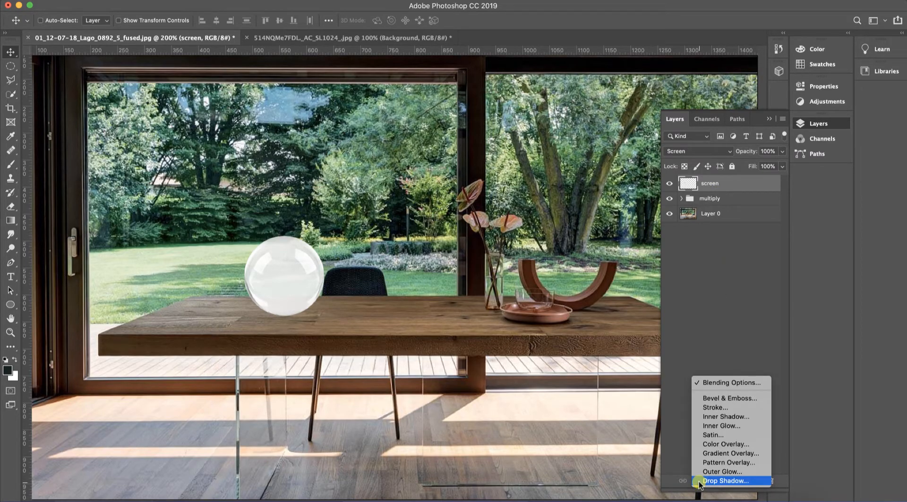
left_click(712, 383)
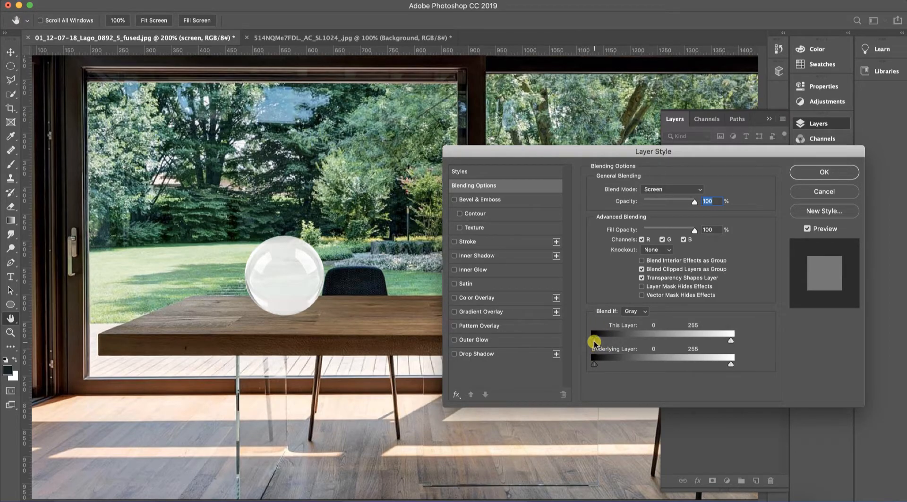
left_click_drag(601, 342, 713, 343)
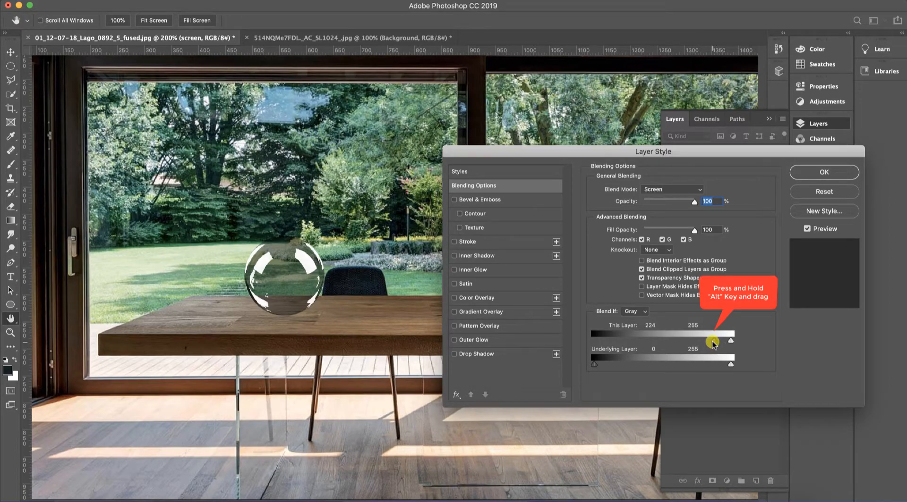
left_click_drag(712, 342, 699, 347)
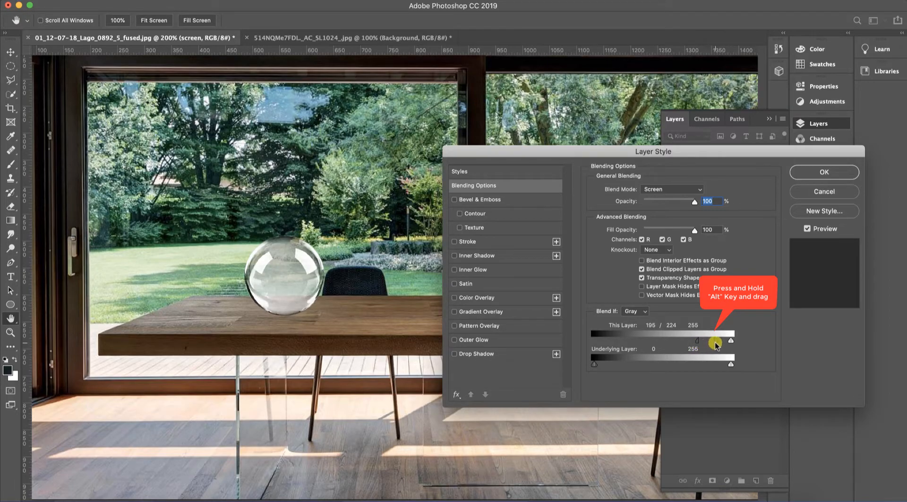
left_click_drag(717, 344, 726, 346)
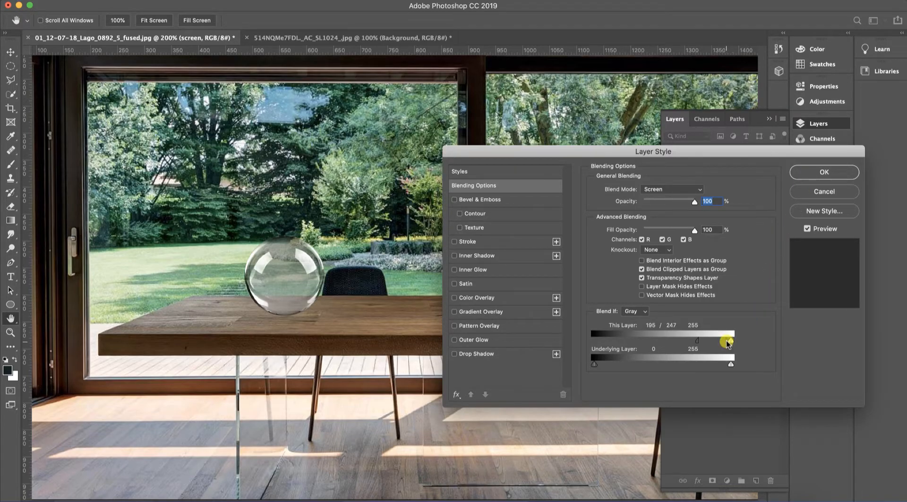
left_click_drag(726, 345, 726, 345)
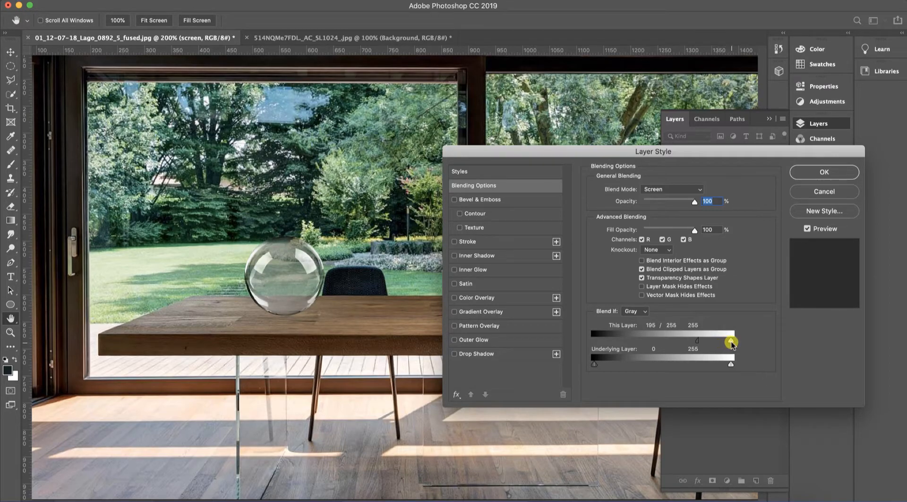
left_click_drag(730, 344, 700, 345)
left_click(822, 174)
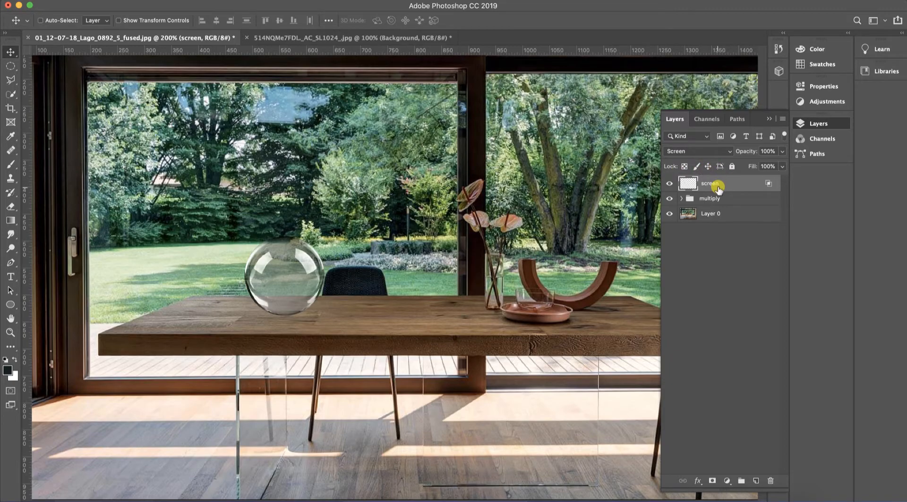
Create a new layer named "color" above the screen layer and set its blend mode to Color.
left_click(756, 481)
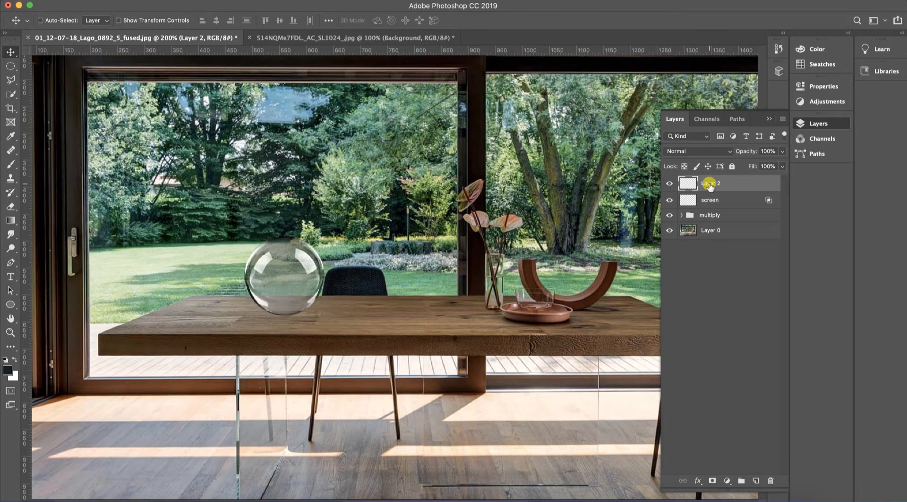
type("color")
key("Return")
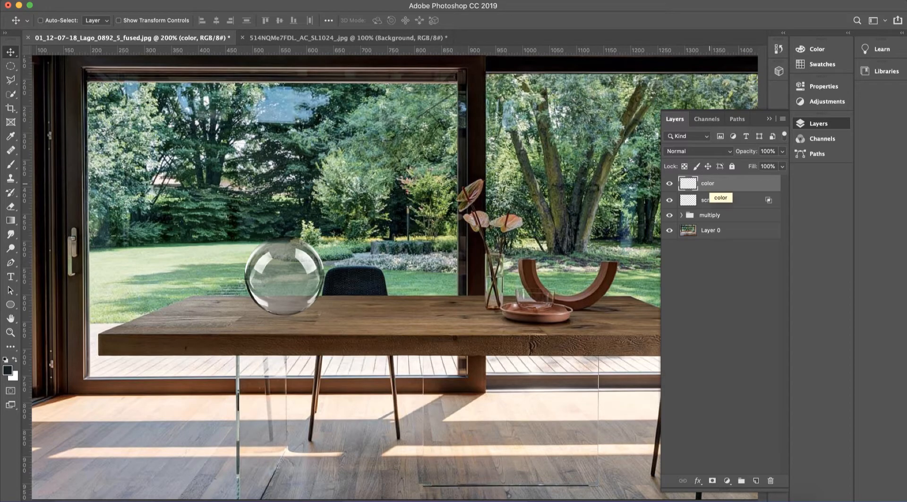
left_click(704, 184)
left_click(696, 152)
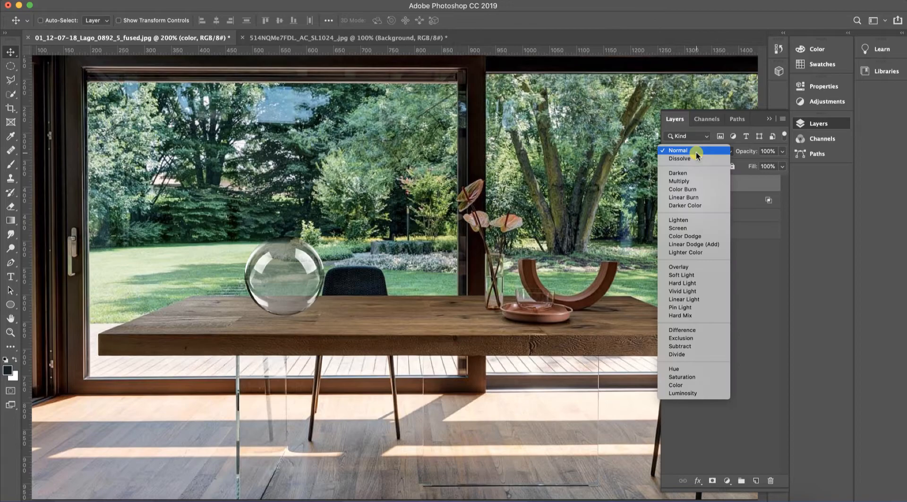
left_click(675, 386)
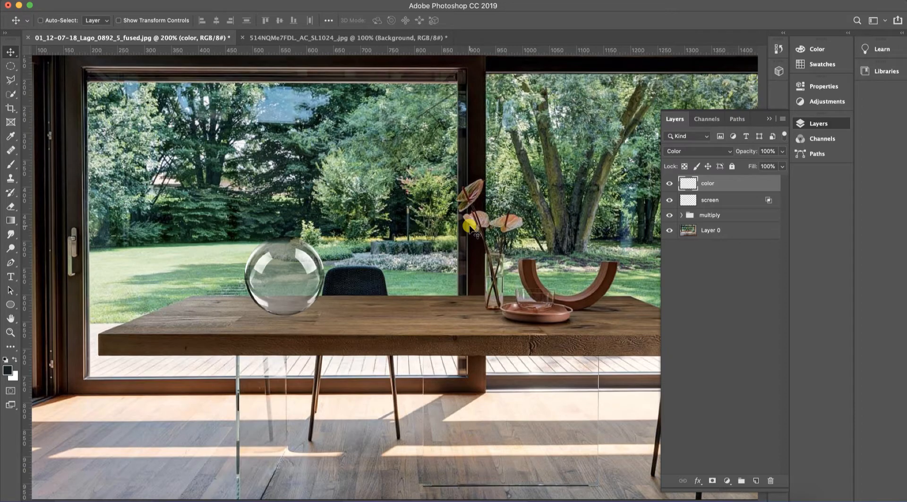
Load the outline of the ball on the screen layer as a selection, keeping the color layer active.
left_click(689, 202, "super")
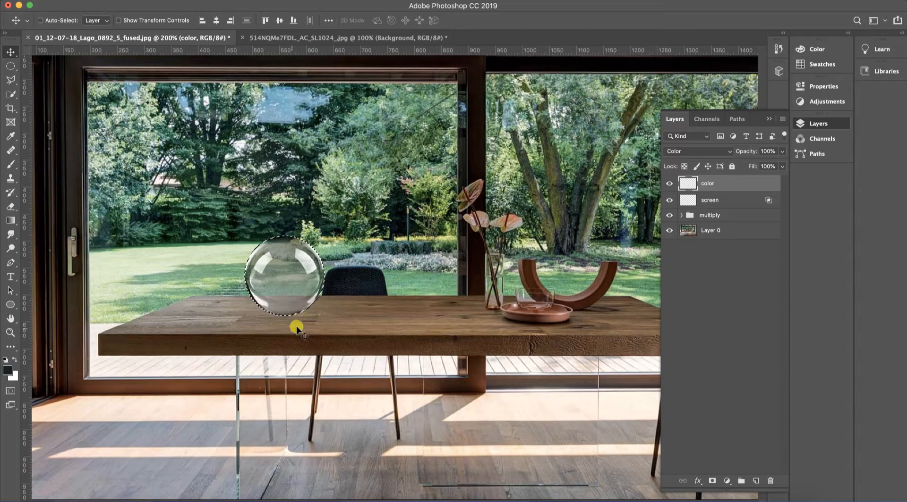
key("super+equal")
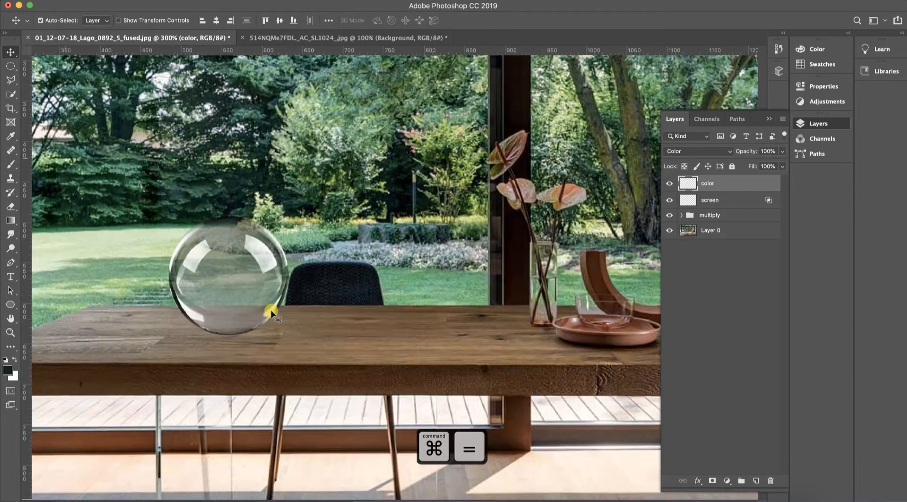
key("super+equal")
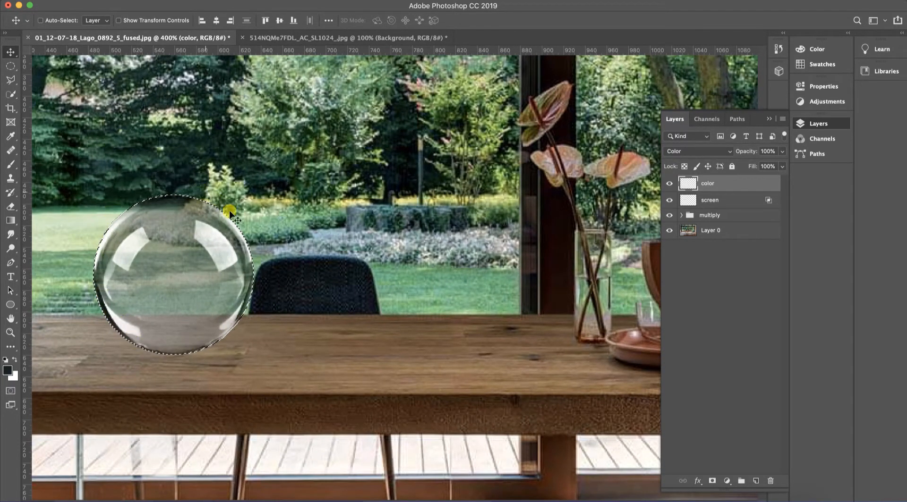
scroll(201, 304, "left", 5)
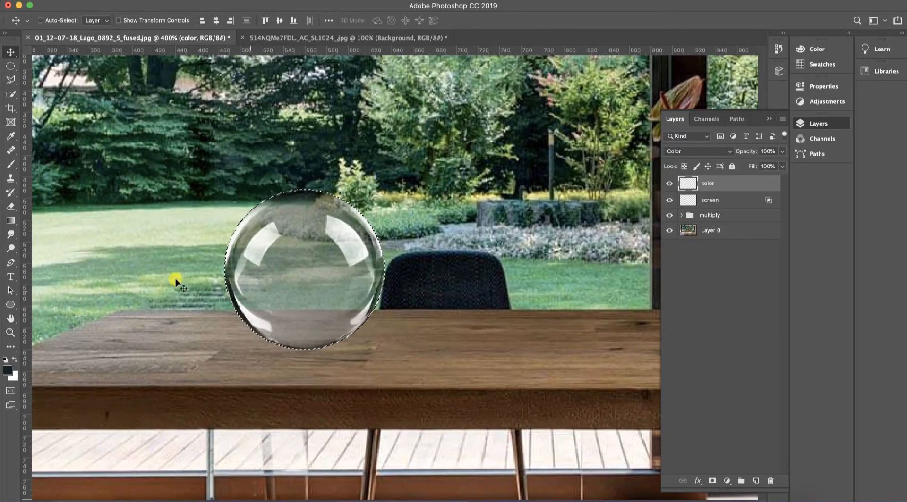
Clear the existing colour stops from the Gradient tool's gradient and set its start stop to the table's brown, 7a6748.
left_click(11, 220)
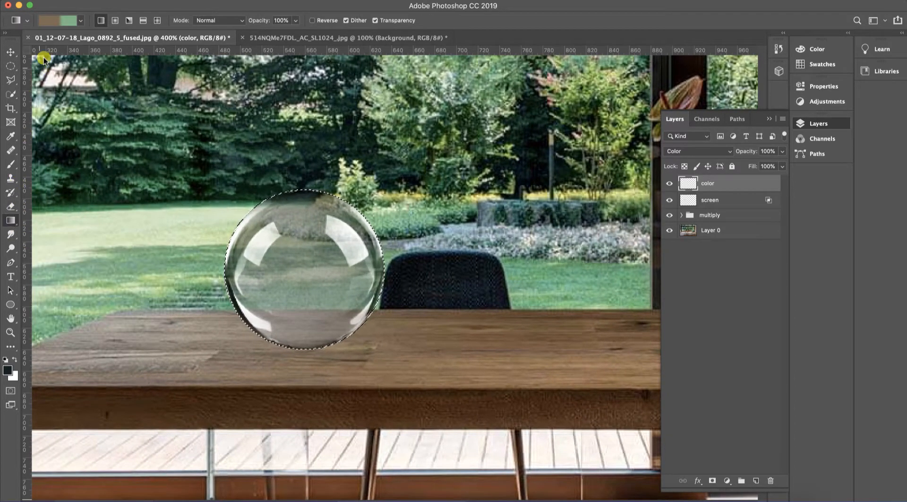
left_click(57, 20)
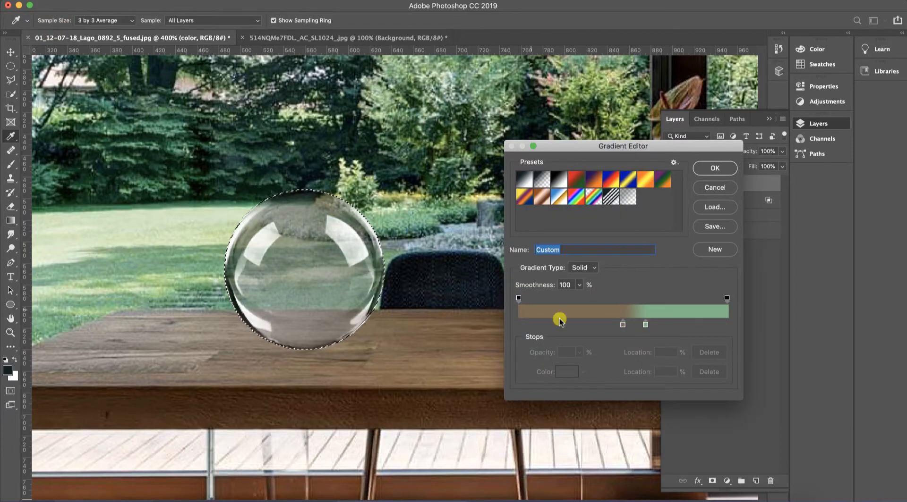
left_click_drag(622, 324, 742, 330)
left_click(519, 325)
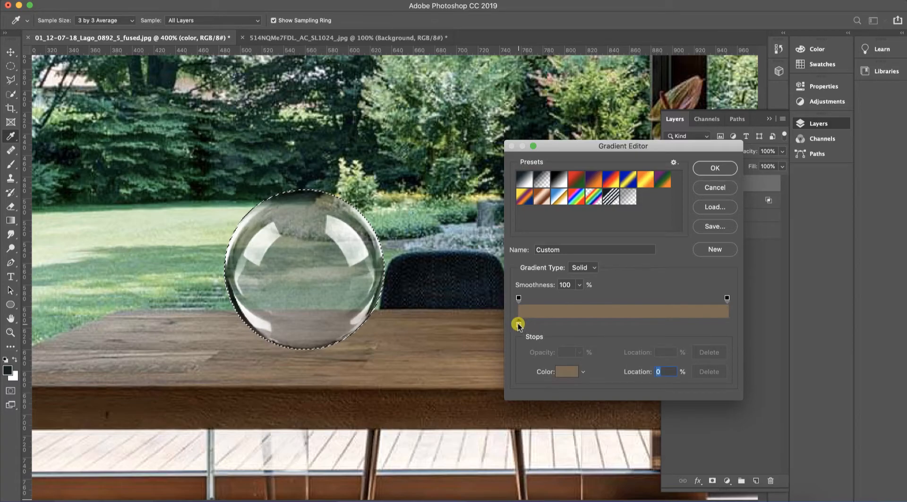
left_click(561, 371)
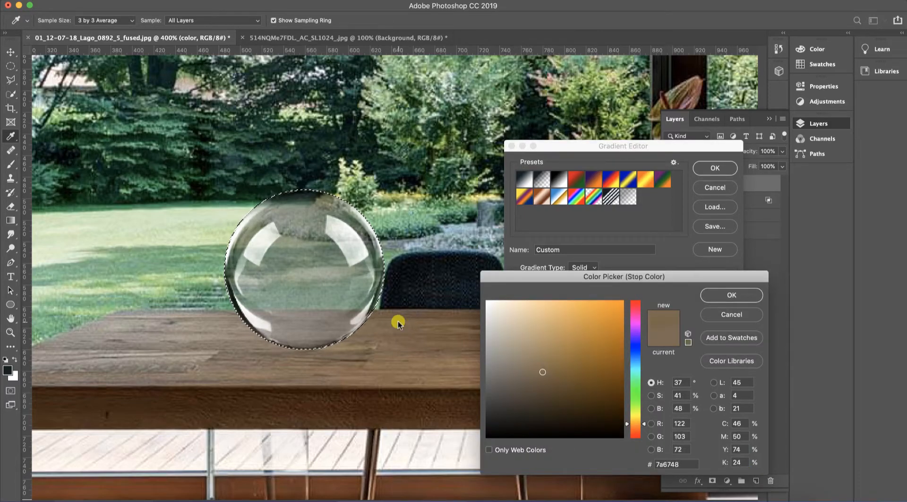
left_click(724, 295)
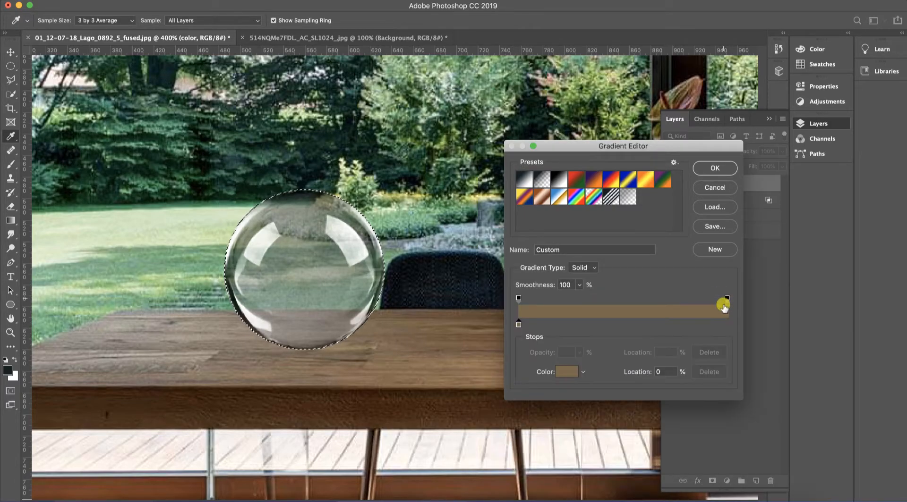
Add a grass-green end stop (77b47d) and move both stops near the gradient's middle, with the brown one at 44%.
left_click(726, 325)
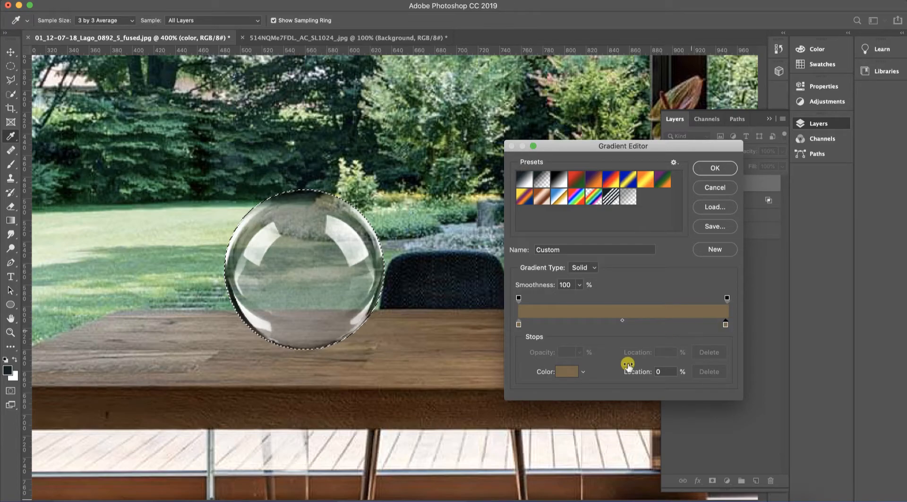
left_click(566, 371)
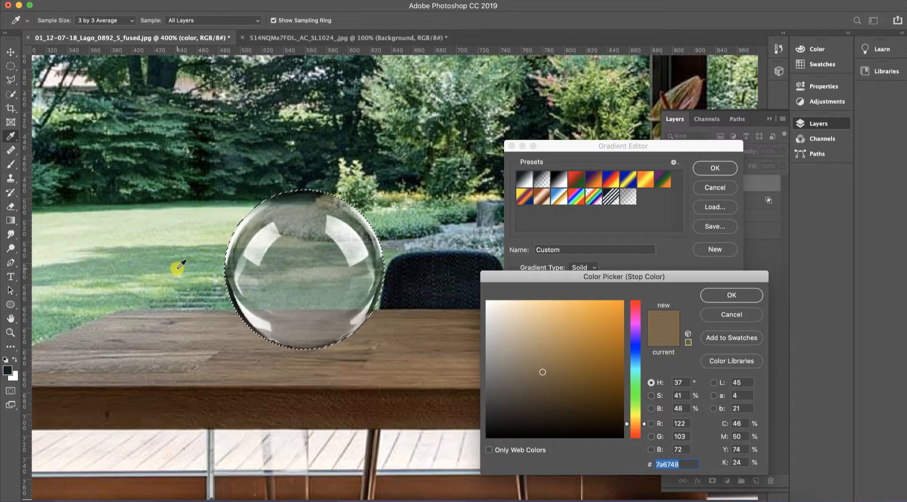
left_click(347, 314)
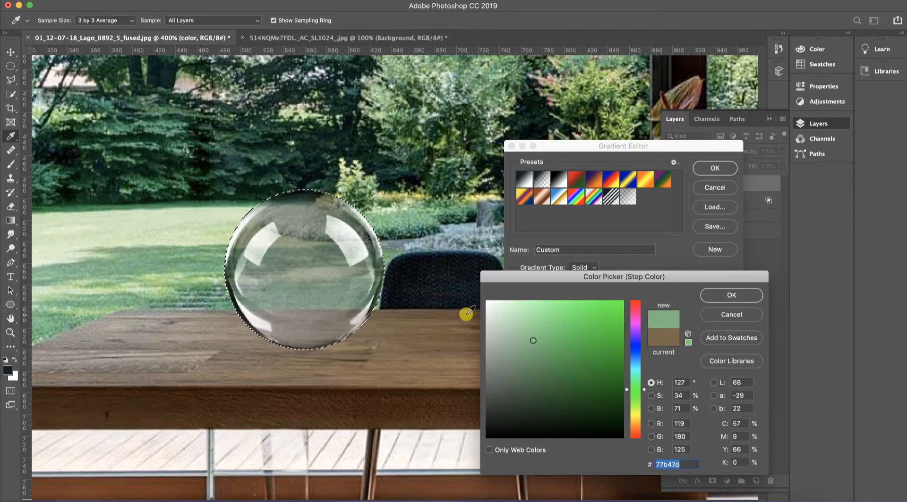
left_click(727, 296)
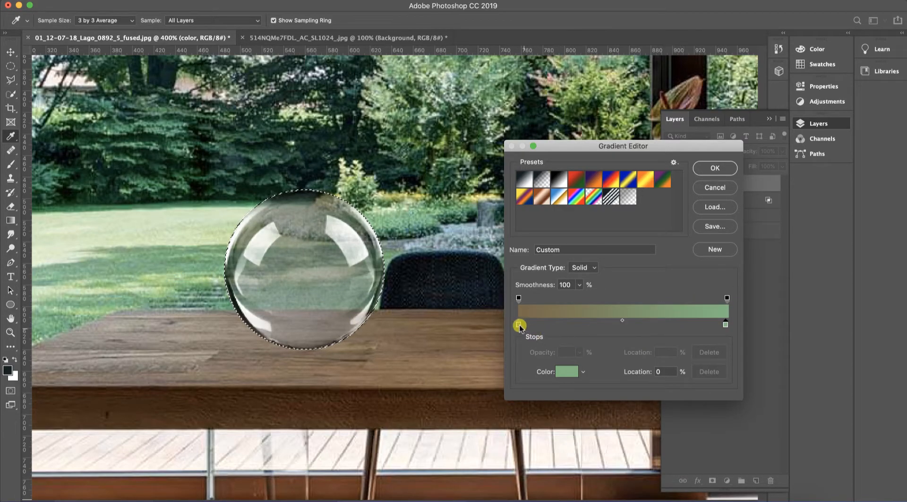
left_click_drag(518, 324, 607, 325)
left_click_drag(725, 325, 611, 325)
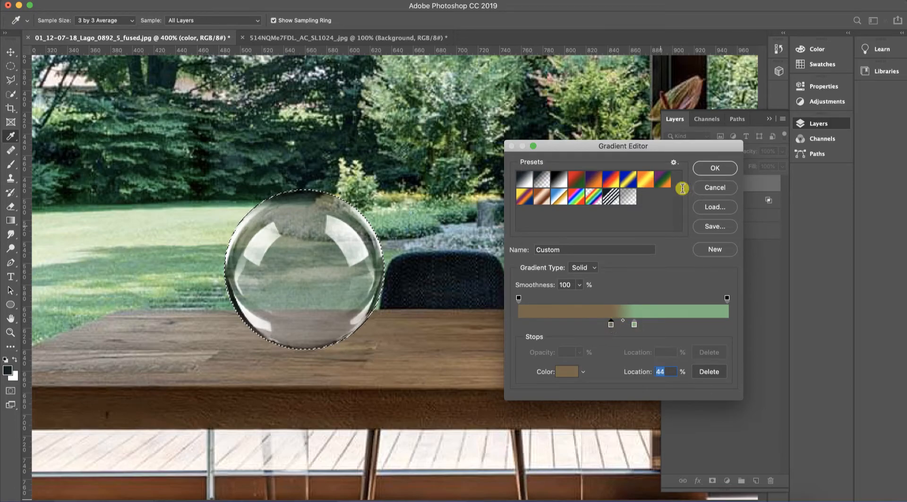
Fill the ball selection on the color layer with the gradient, brown at the base and green above, and deselect.
left_click(713, 168)
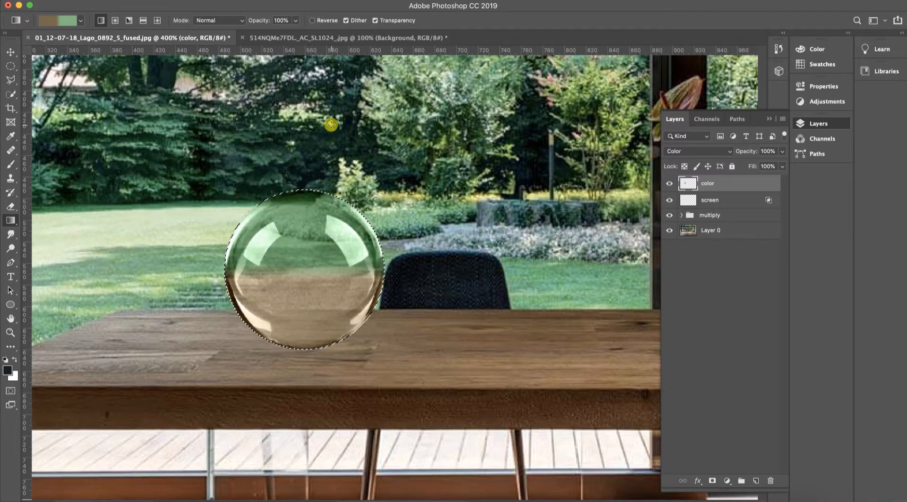
key("super+d")
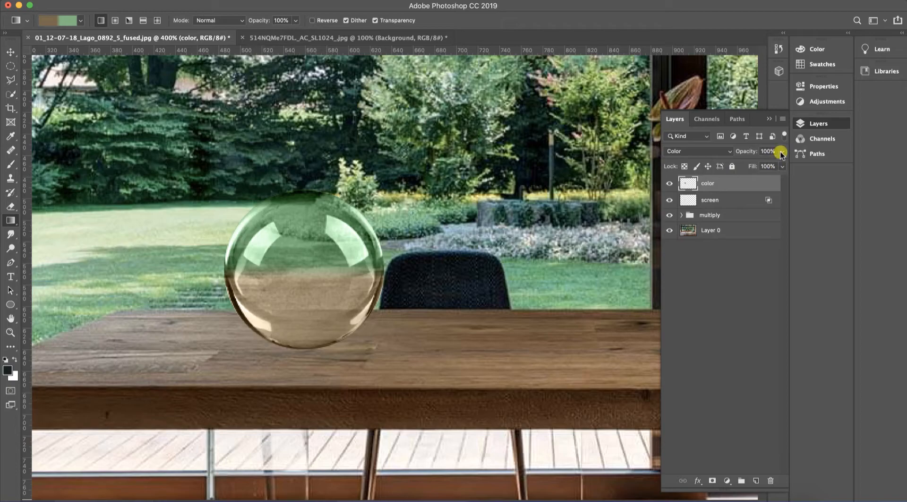
Compare the ball with the color layer hidden and shown, and set the color layer's opacity to 60%.
left_click(669, 185)
left_click(668, 187)
left_click(668, 187)
left_click(668, 187)
left_click(668, 187)
left_click(668, 187)
left_click(782, 151)
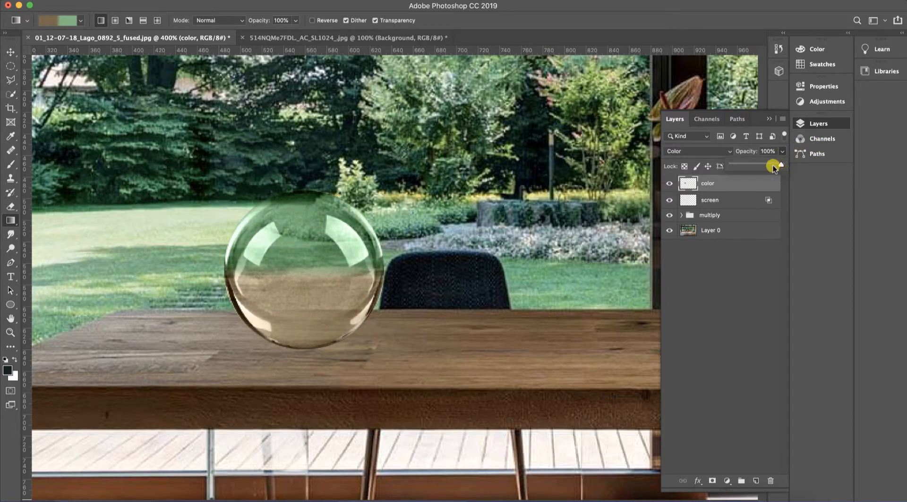
left_click_drag(772, 166, 763, 168)
left_click_drag(760, 166, 760, 166)
left_click(725, 186)
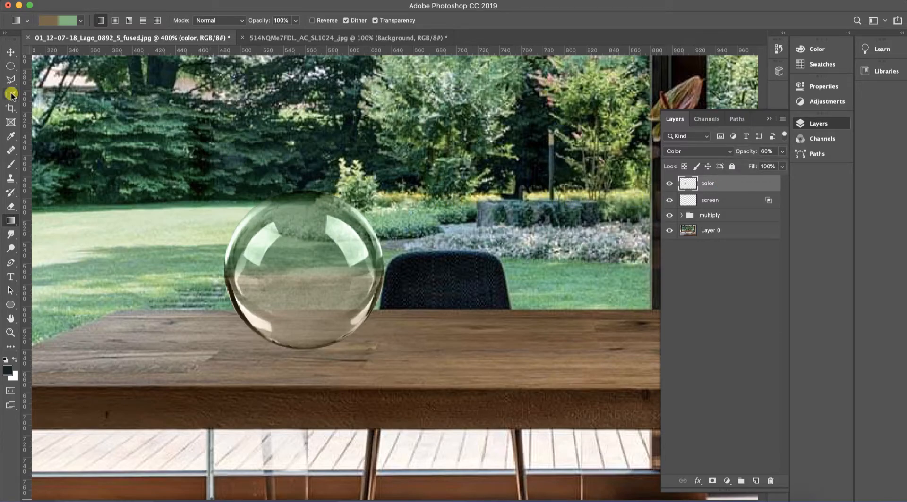
Select a flat ellipse on the table under the ball and add a layer named shadow directly above Layer 0.
left_click(7, 68)
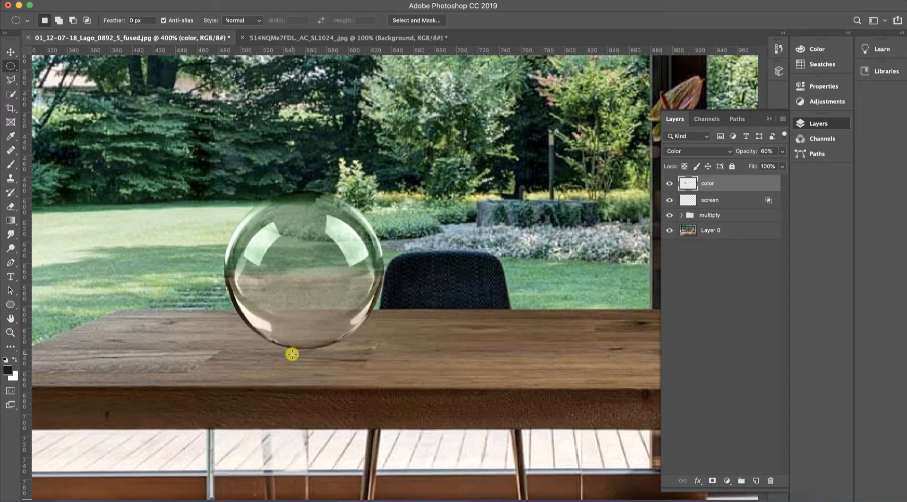
left_click_drag(258, 339, 378, 364)
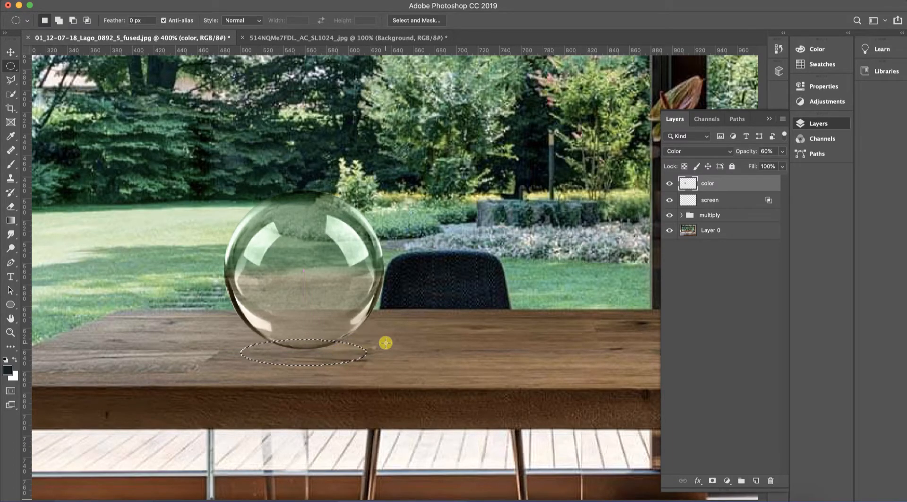
left_click(756, 484)
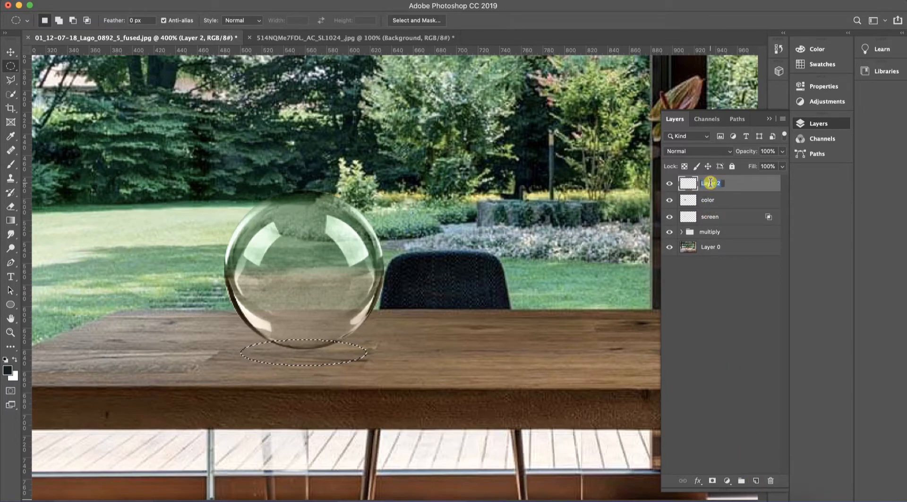
type("shadow")
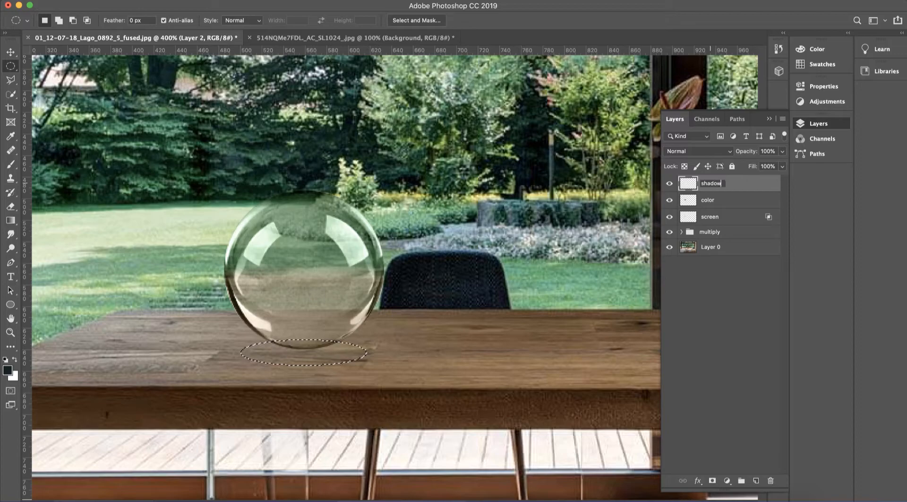
key("Return")
left_click_drag(723, 182, 733, 235)
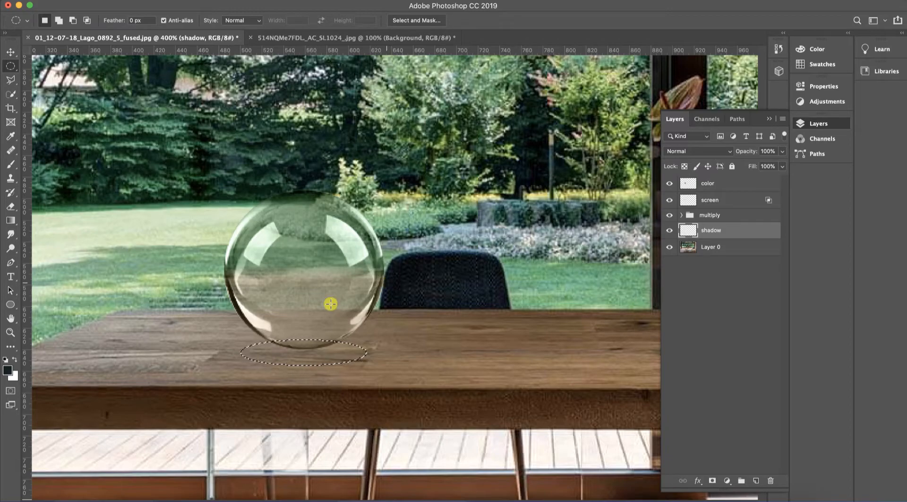
Fill the ellipse on the shadow layer with the dark blue-grey 18252b and deselect.
left_click(7, 371)
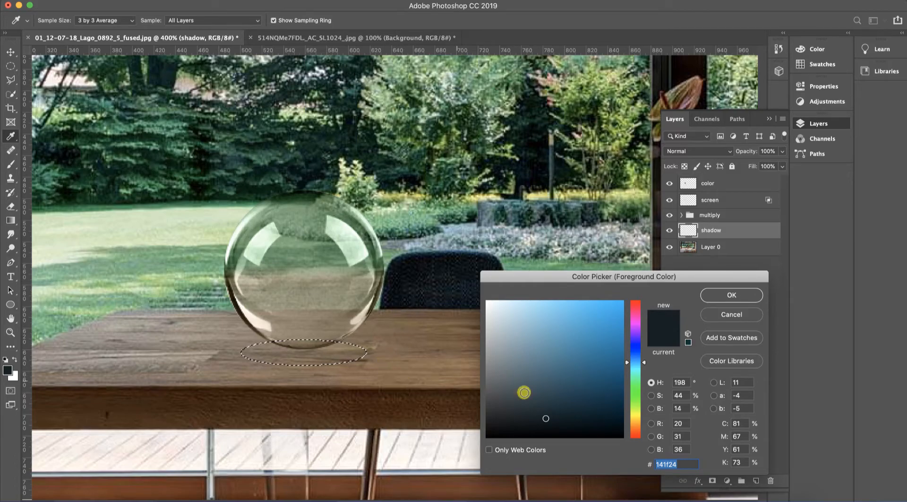
mouse_move(538, 419)
left_mouse_down()
mouse_move(530, 418)
mouse_move(545, 415)
left_mouse_up()
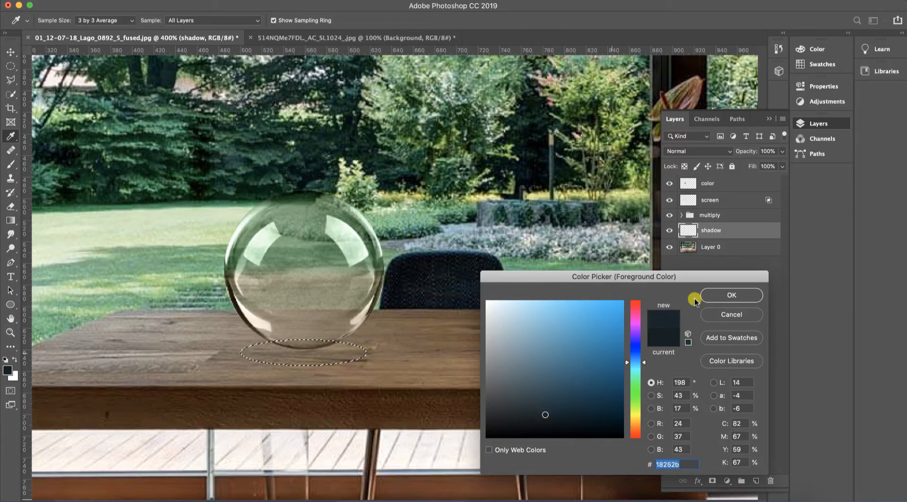
left_click(710, 295)
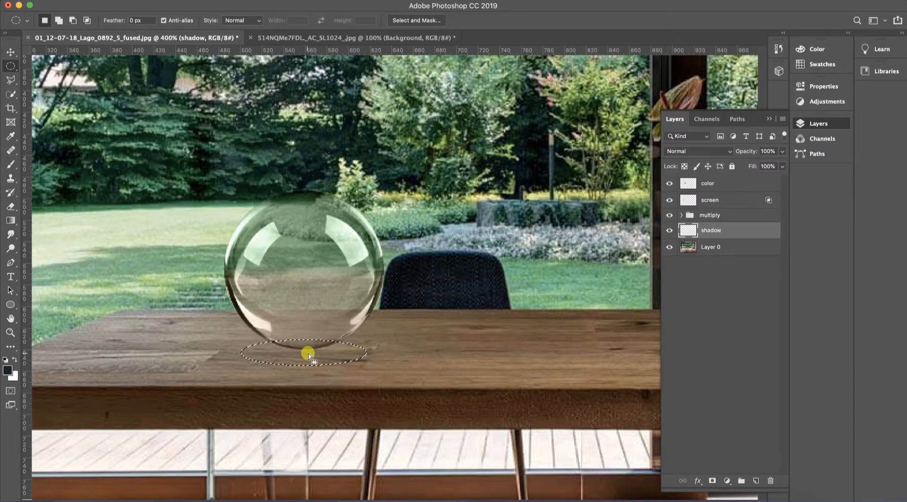
key("alt+BackSpace")
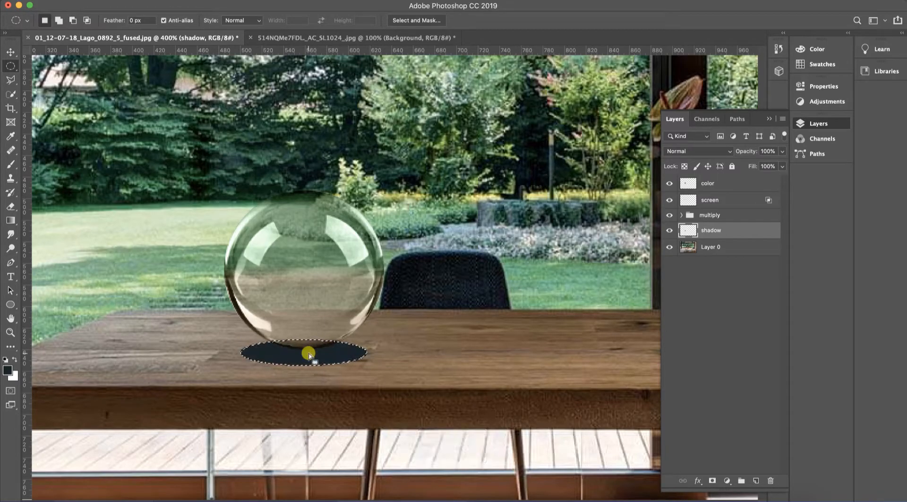
key("super+d")
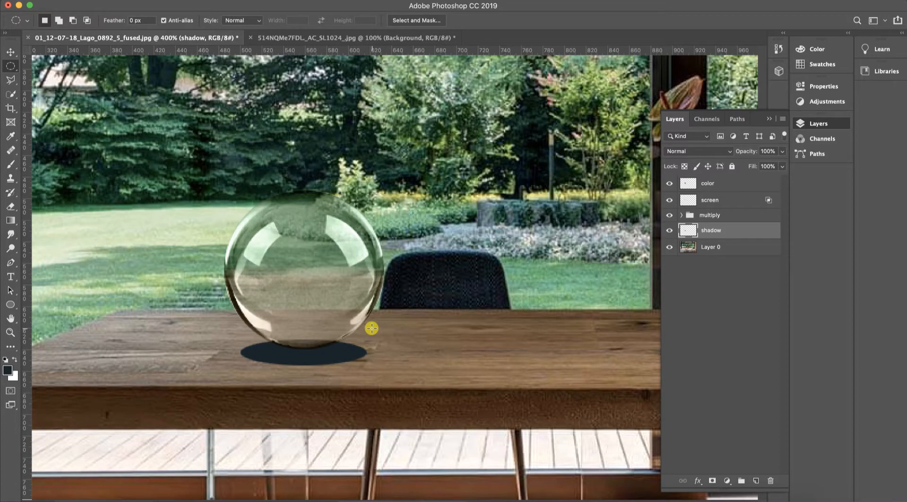
Soften the edges of the shadow ellipse with a slight Gaussian Blur.
left_click(267, 1)
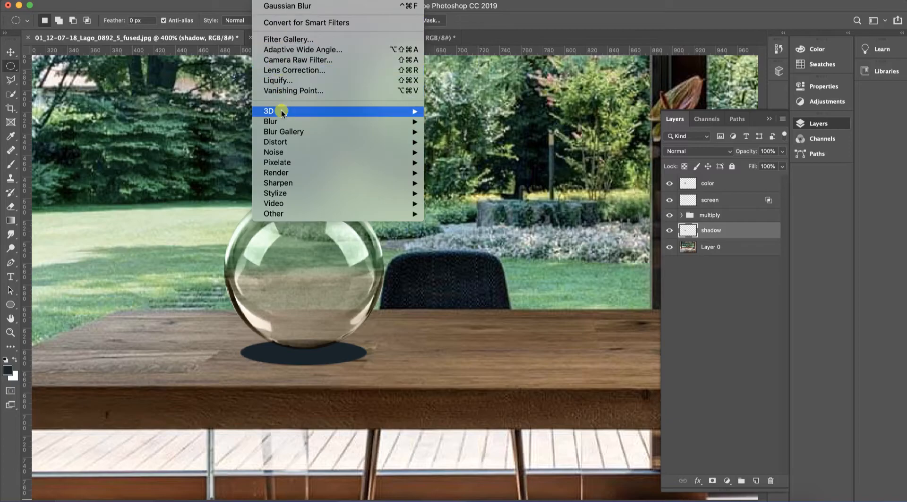
mouse_move(282, 122)
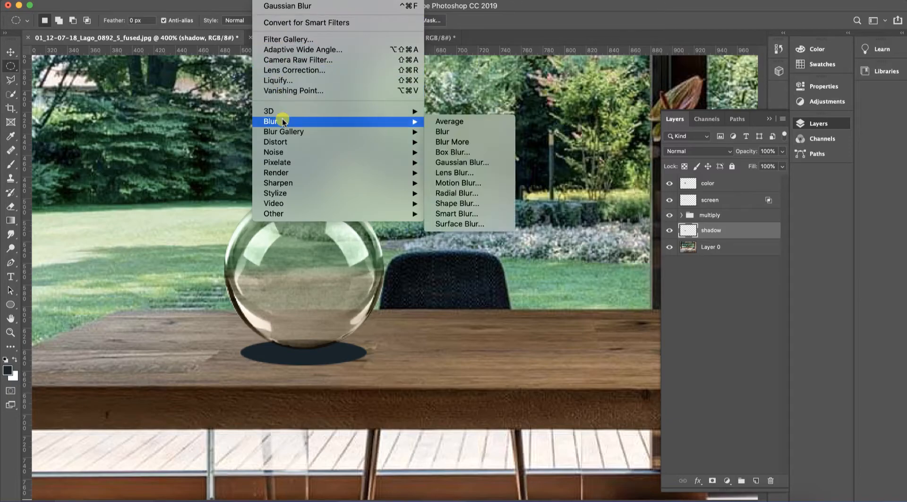
left_click(457, 162)
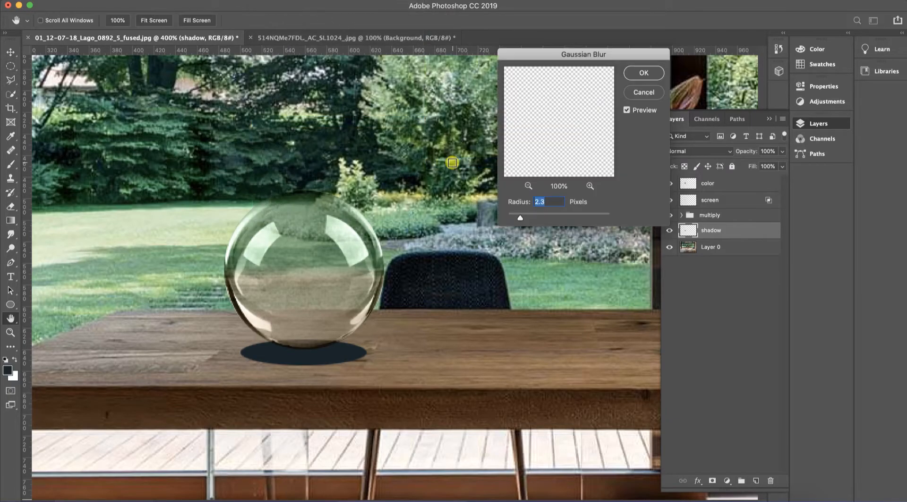
left_click_drag(518, 218, 521, 218)
left_click(632, 74)
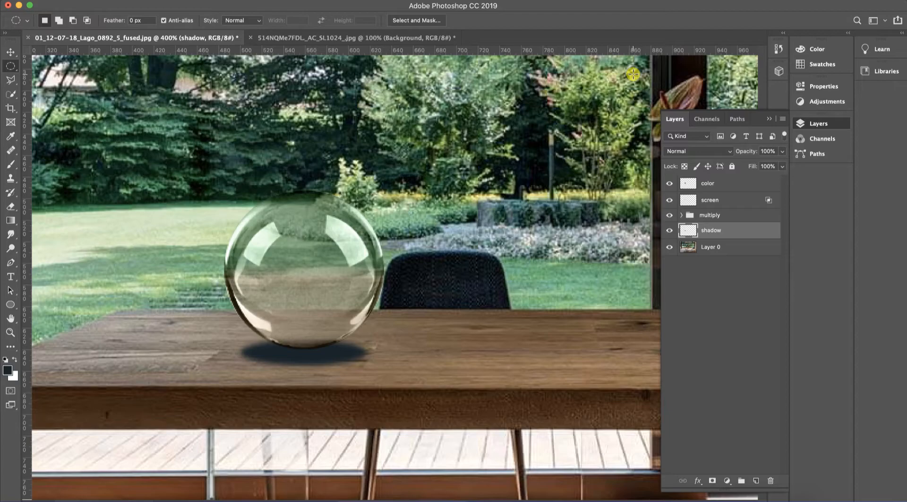
Set the shadow layer's blend mode to Soft Light and its opacity to 72%.
left_click(685, 152)
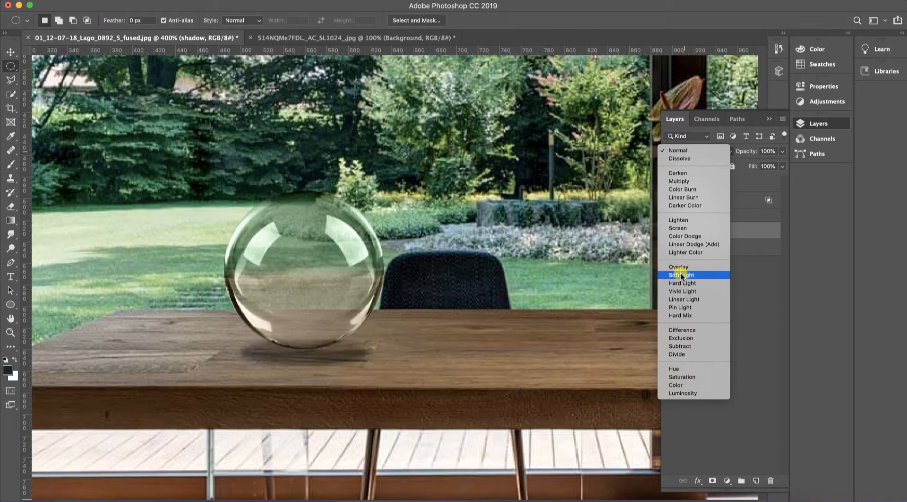
left_click(679, 275)
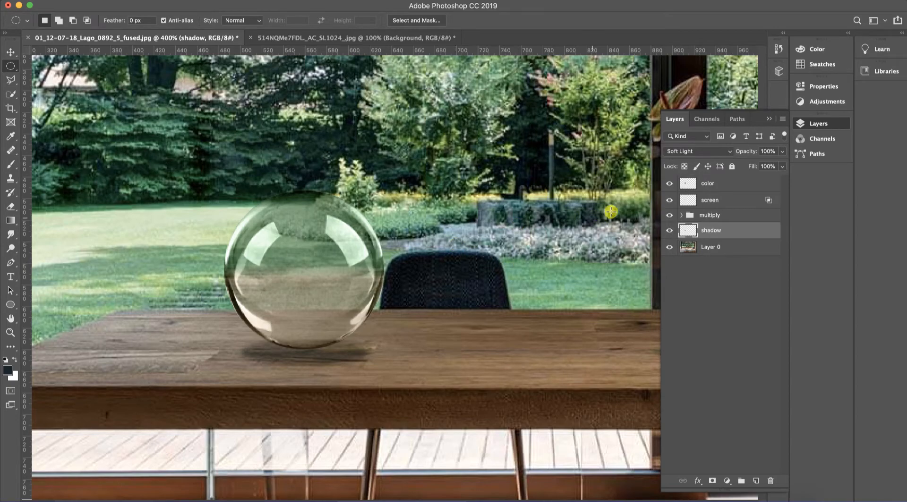
left_click(782, 166)
left_click_drag(773, 166, 770, 167)
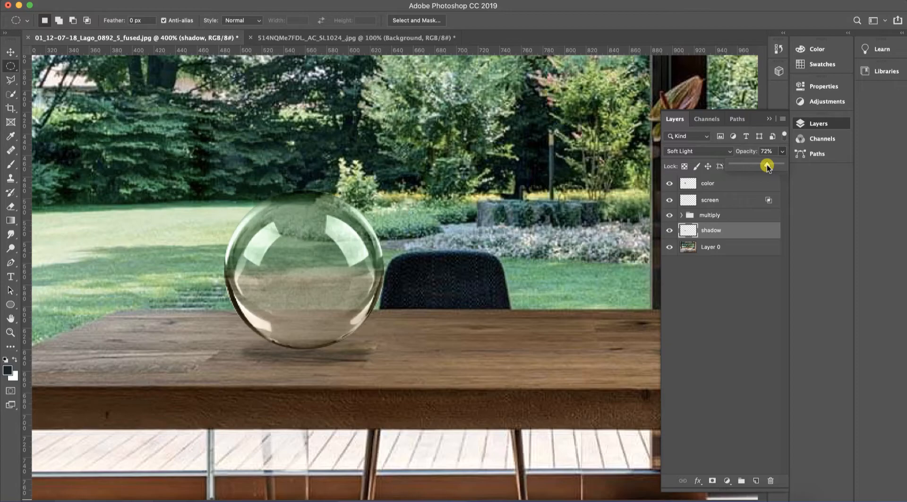
left_click(9, 52)
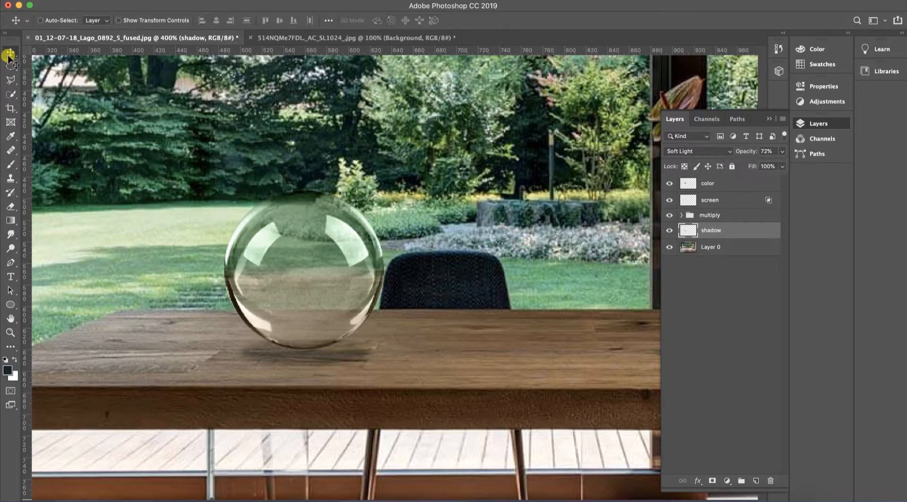
Load the ball's outline from the screen layer as a selection and add a layer named light above the color layer.
left_click(687, 201, "super")
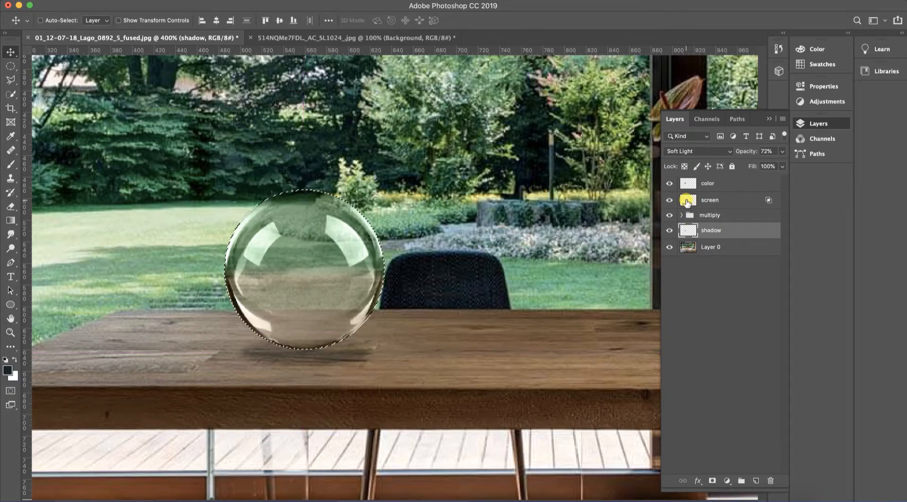
left_click(731, 185)
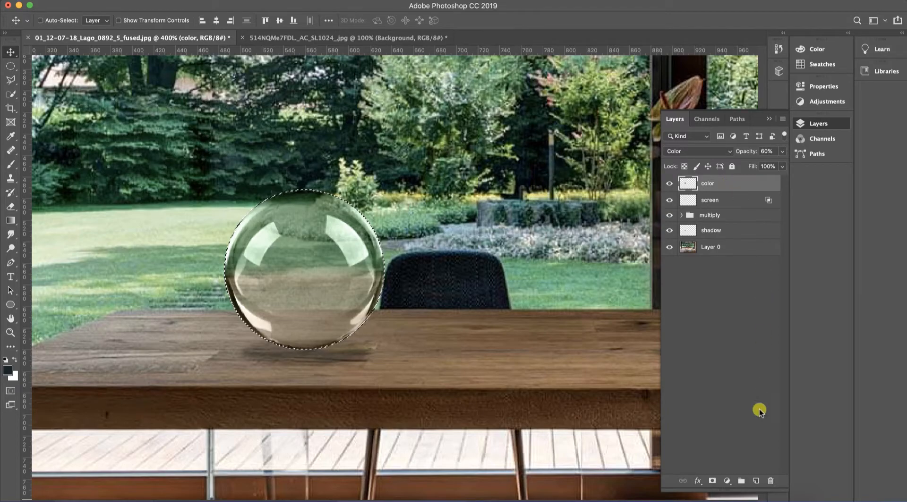
left_click(753, 480)
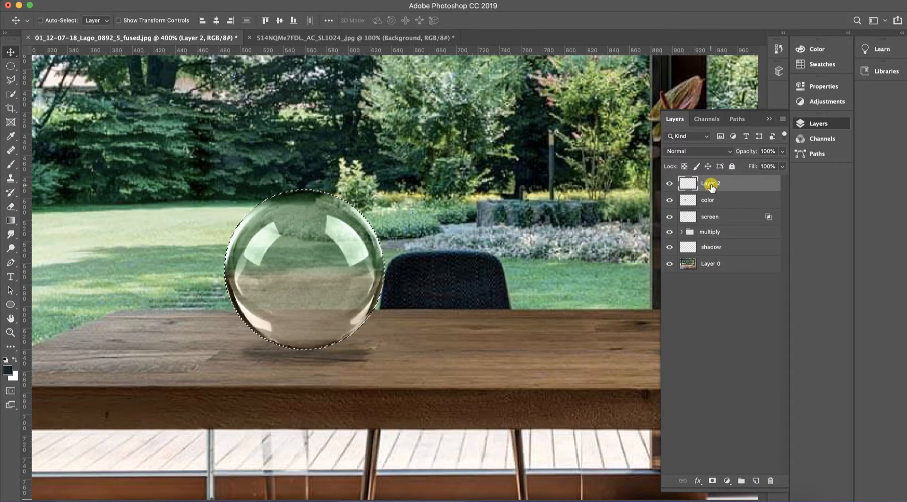
key("BackSpace")
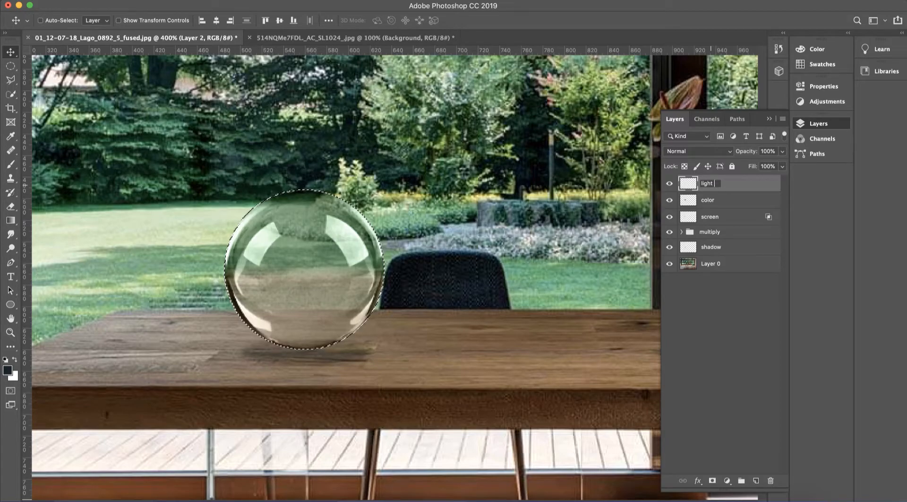
key("Return")
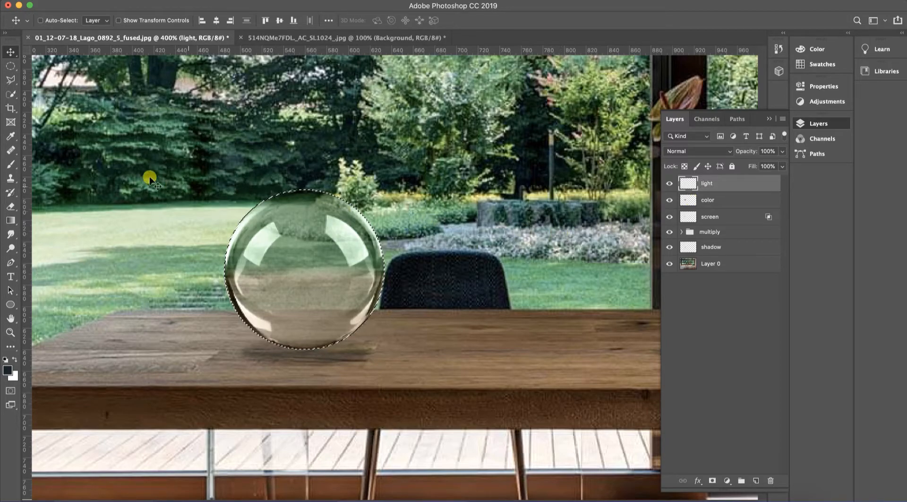
Paint white light along the ball's inner edge with a 50 px Soft Round brush at 39% opacity, and deselect.
left_click(11, 166)
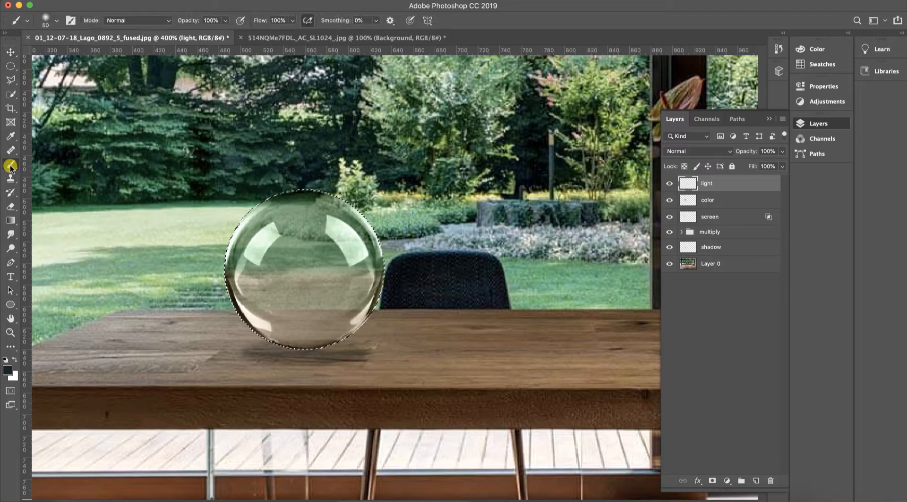
left_click(14, 361)
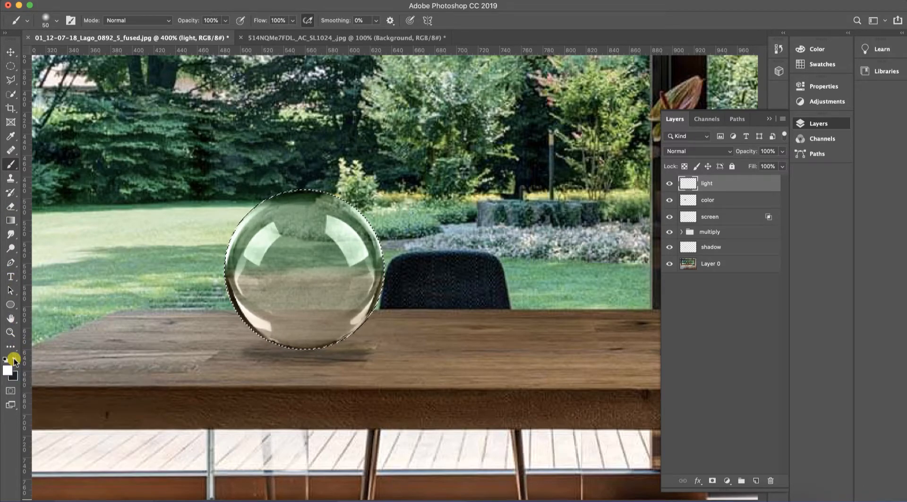
left_click(46, 17)
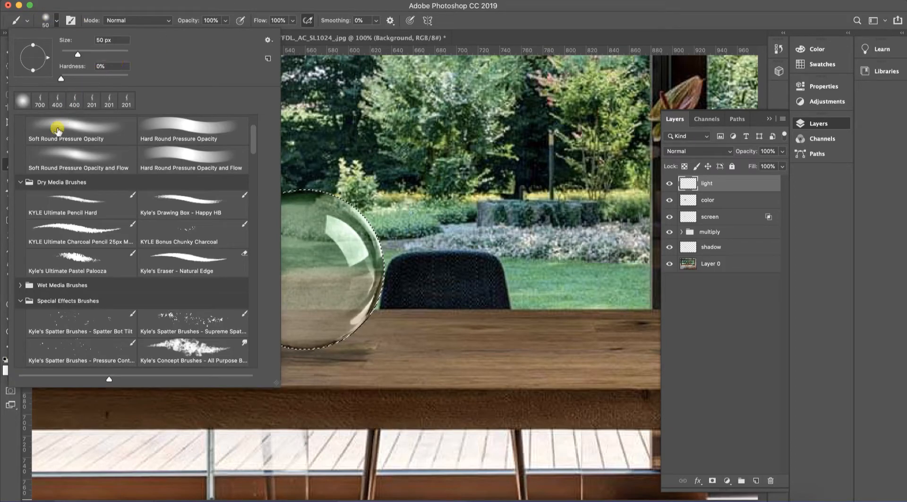
left_click(75, 142)
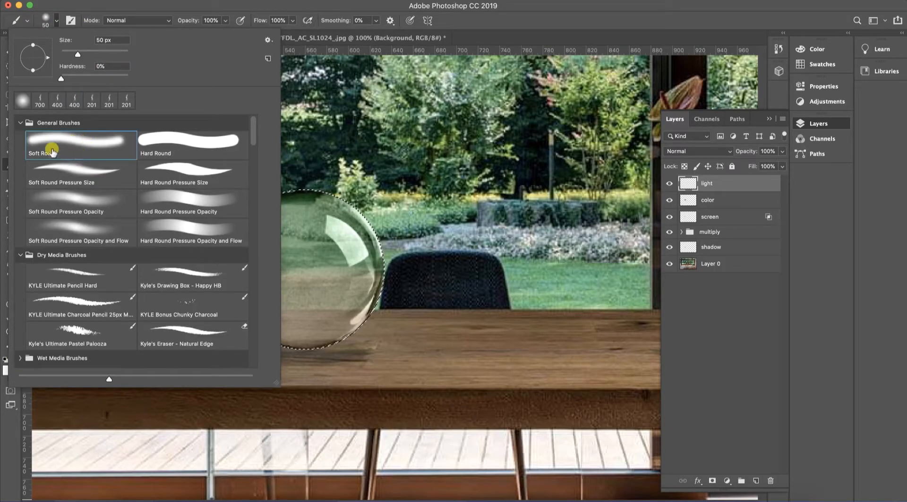
left_click(295, 27)
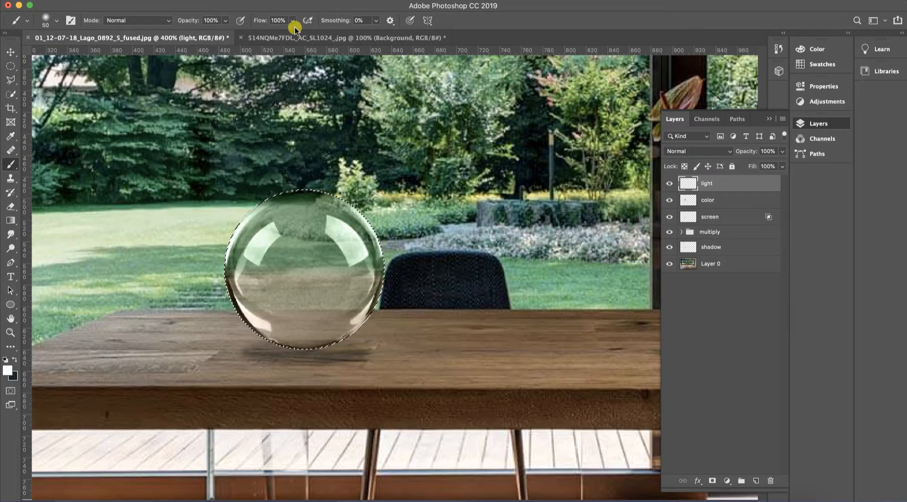
left_click(224, 21)
left_click_drag(223, 26, 199, 35)
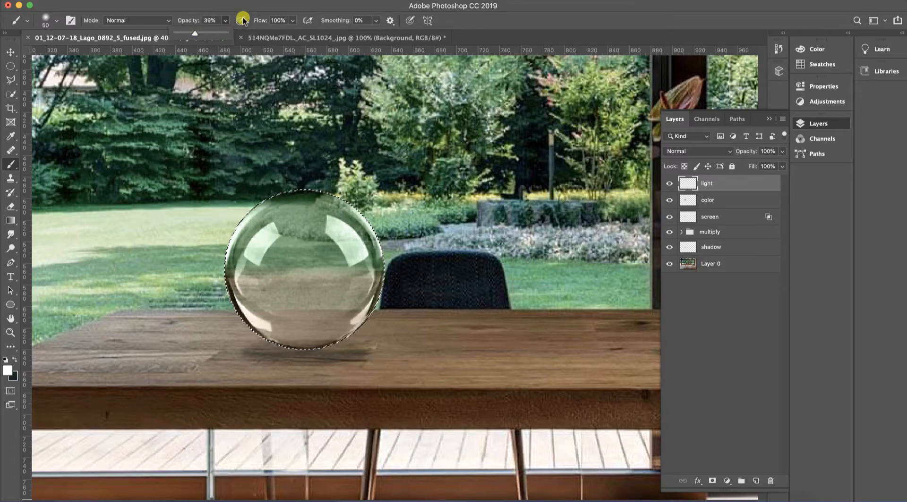
left_click(471, 19)
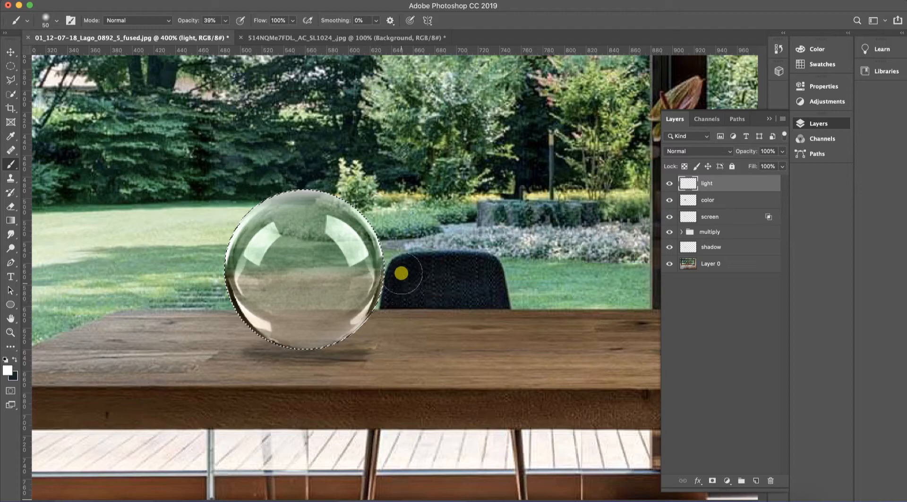
key("super+d")
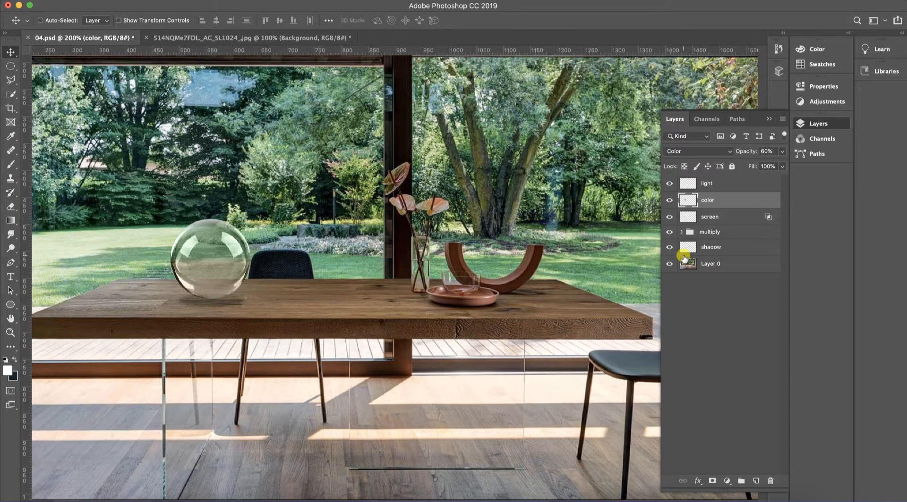
Duplicate the background photo layer, Layer 0, directly above the original.
left_click(711, 265)
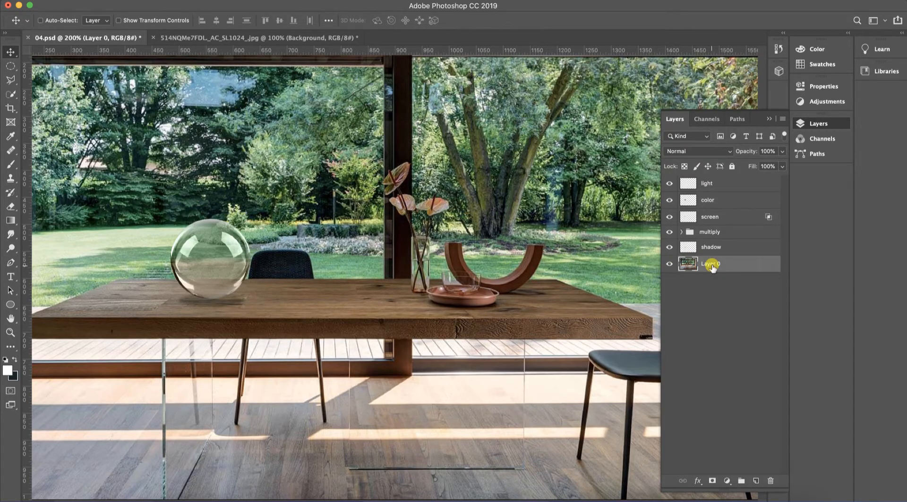
left_click(669, 265)
left_click(670, 265)
left_click_drag(732, 266, 757, 479)
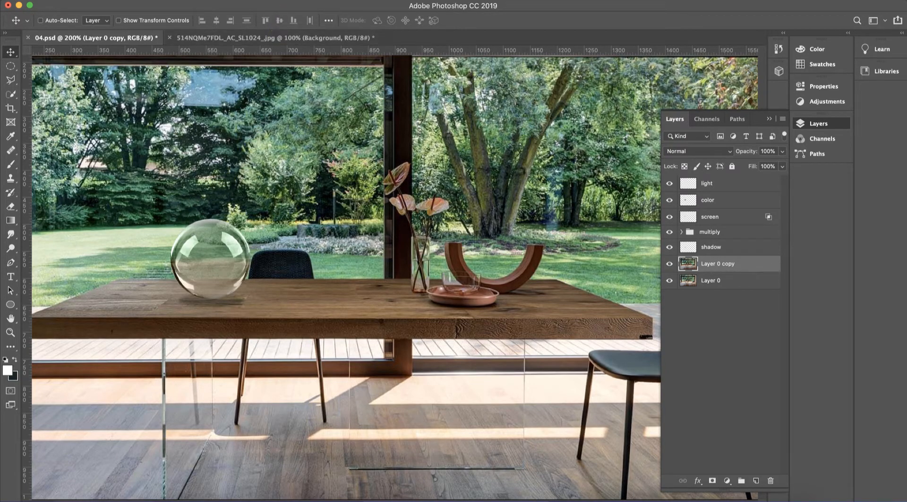
Distort the background copy with Liquify, swirling the area behind the ball with a size 90 Forward Warp brush at pressure 100.
left_click(266, 1)
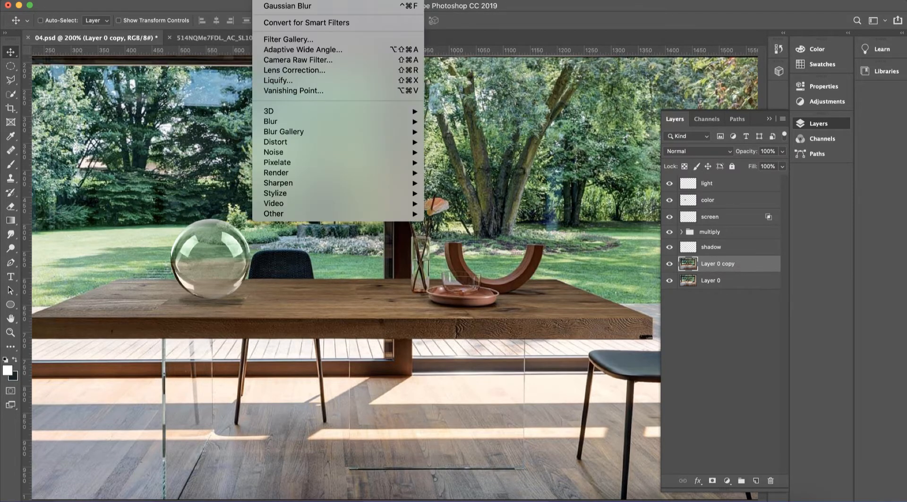
left_click(286, 81)
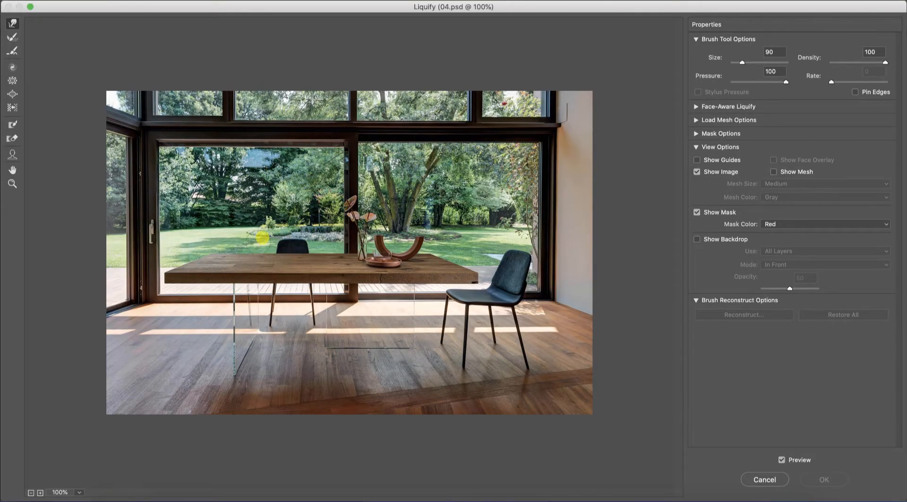
mouse_move(251, 252)
left_mouse_down()
mouse_move(276, 238)
mouse_move(276, 254)
mouse_move(250, 254)
mouse_move(249, 241)
mouse_move(272, 242)
mouse_move(271, 263)
mouse_move(245, 270)
mouse_move(239, 252)
mouse_move(256, 233)
mouse_move(280, 241)
mouse_move(253, 268)
mouse_move(237, 257)
mouse_move(250, 233)
mouse_move(275, 244)
mouse_move(262, 263)
mouse_move(247, 260)
mouse_move(252, 238)
mouse_move(352, 243)
mouse_move(297, 252)
mouse_move(264, 235)
mouse_move(247, 256)
mouse_move(255, 262)
mouse_move(246, 234)
mouse_move(236, 236)
mouse_move(244, 257)
mouse_move(261, 251)
mouse_move(264, 236)
mouse_move(250, 238)
mouse_move(257, 235)
mouse_move(271, 250)
mouse_move(247, 256)
left_mouse_up()
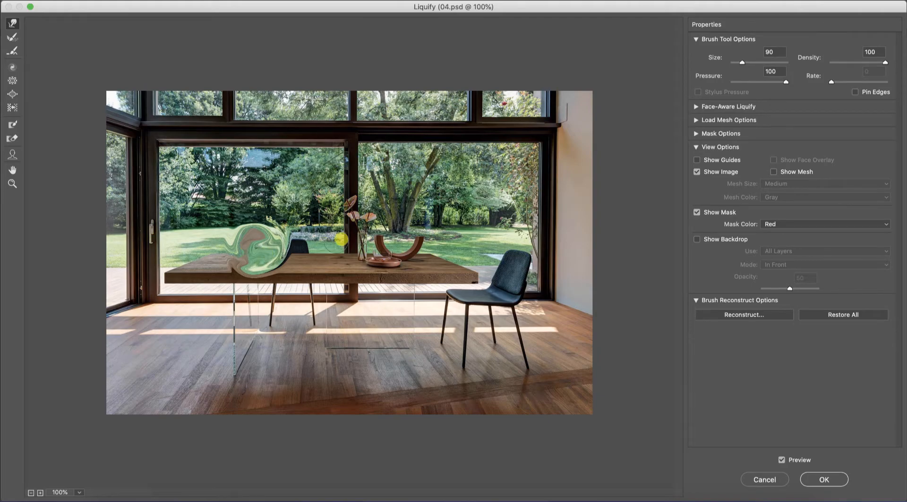
left_click(821, 481)
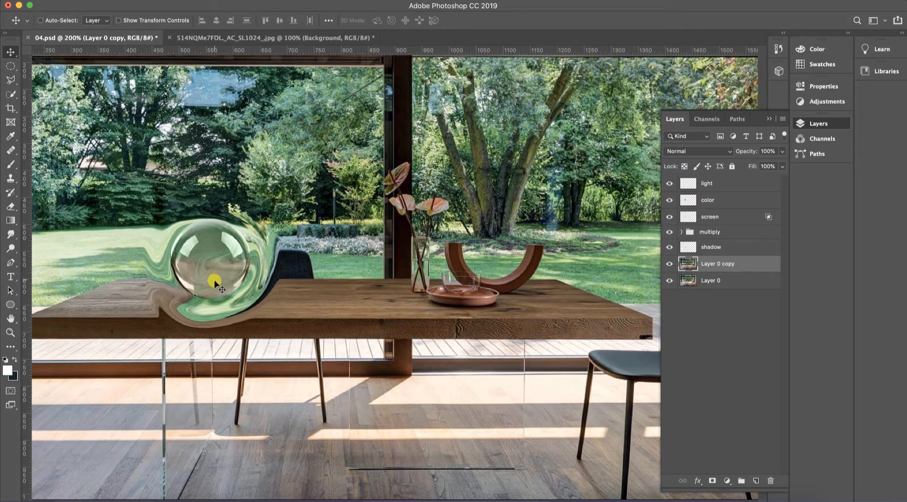
Shift the distorted copy slightly up and left behind the ball, and mask it to the ball's outline loaded from the screen layer.
left_click_drag(214, 285, 195, 270)
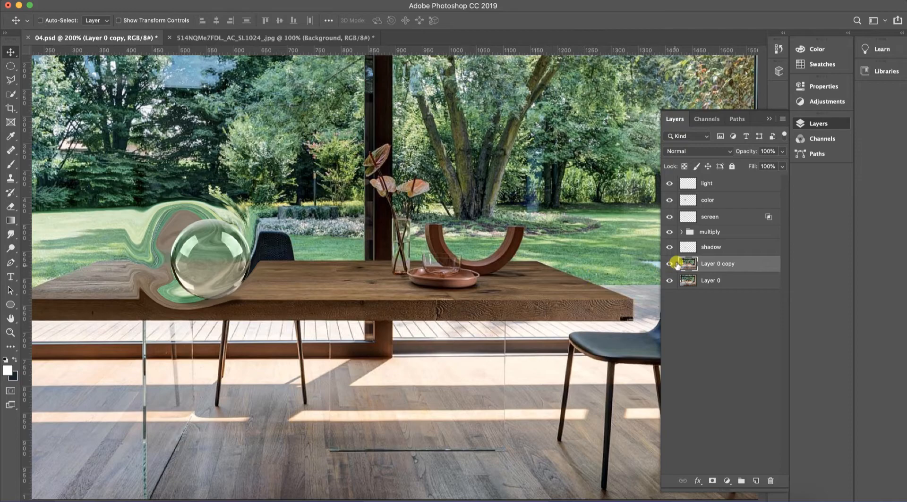
left_click(684, 247, "super")
key("super+d")
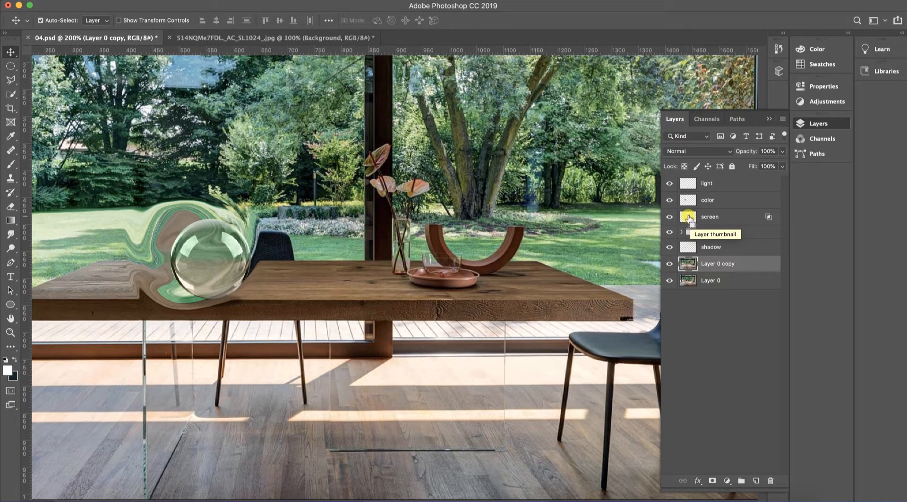
left_click(688, 218, "super")
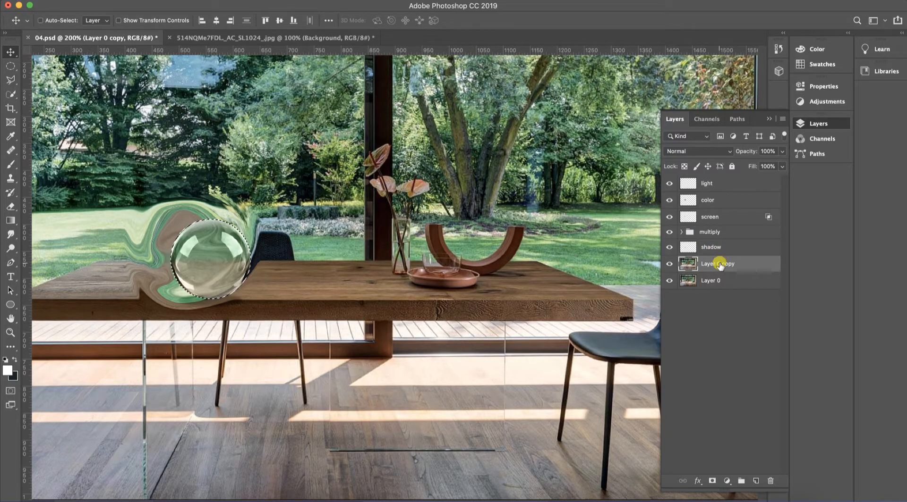
left_click(712, 482)
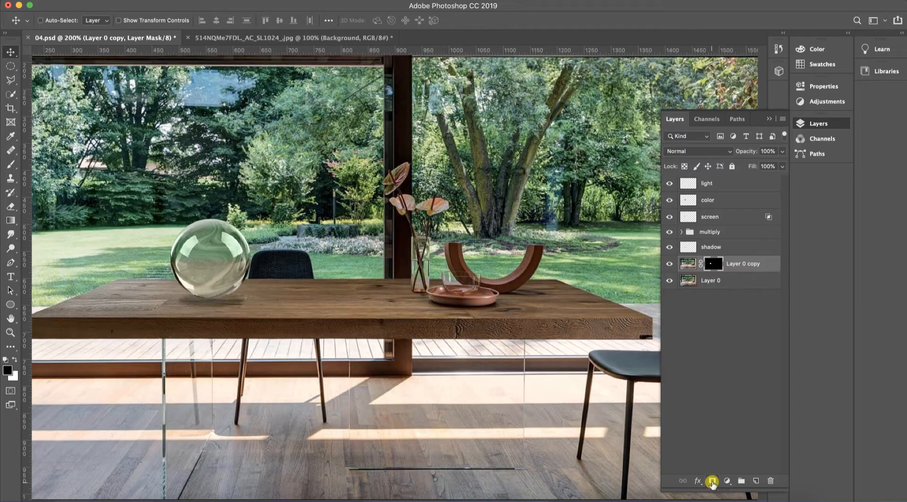